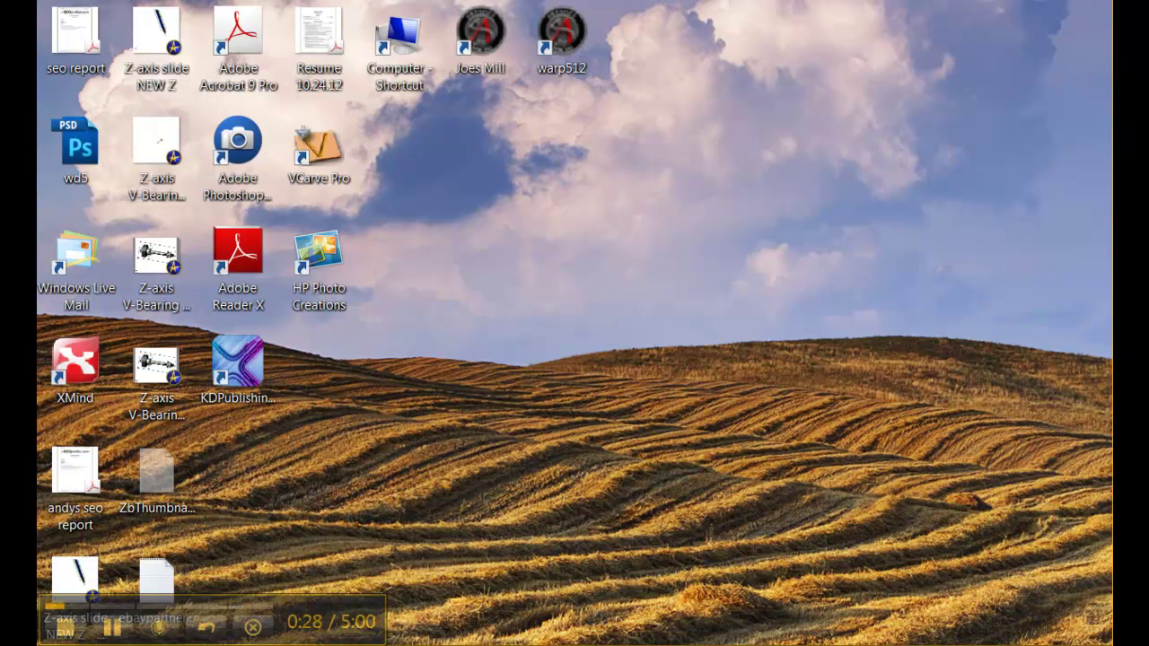
# Launch the Joes Mill profile from the desktop, then close Mach3 and end the session
pyautogui.doubleClick(497, 54)
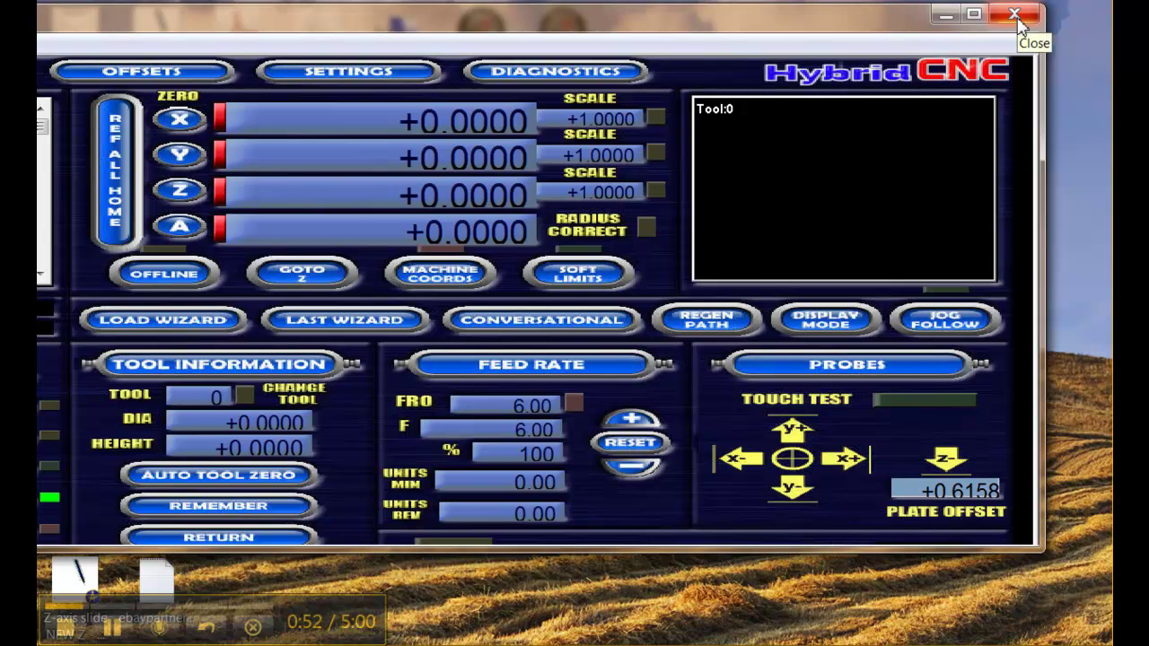
pyautogui.click(1015, 15)
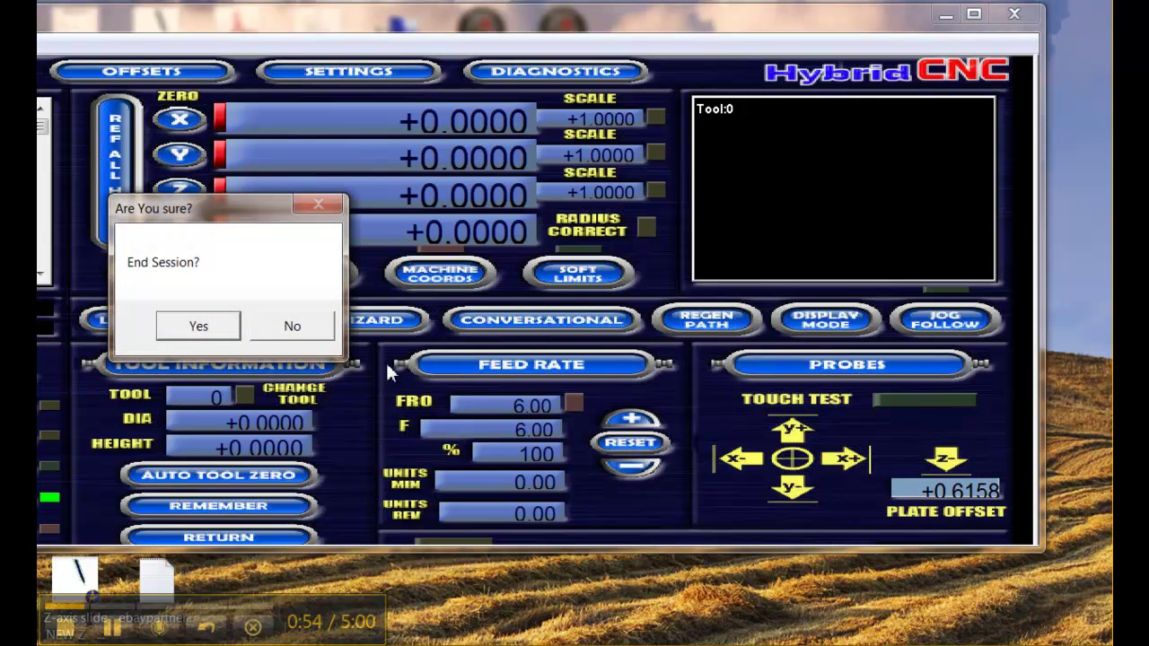
pyautogui.click(224, 331)
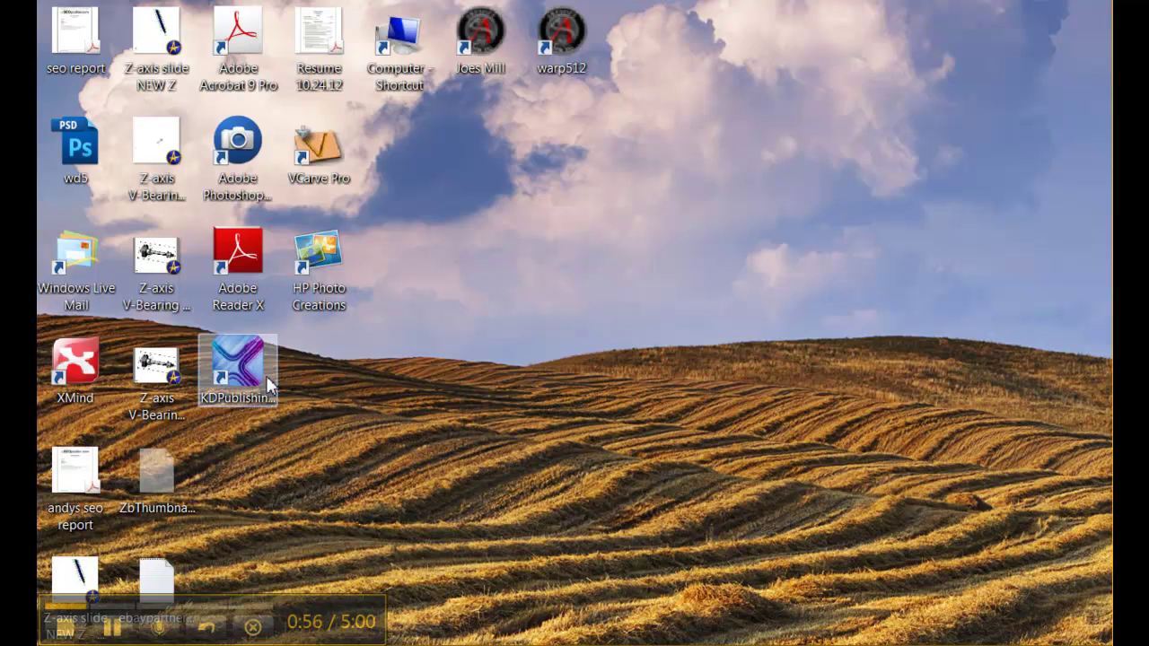
# Create a folder named "mach3 backup" on the KINGSTON (F:) drive
pyautogui.doubleClick(418, 37)
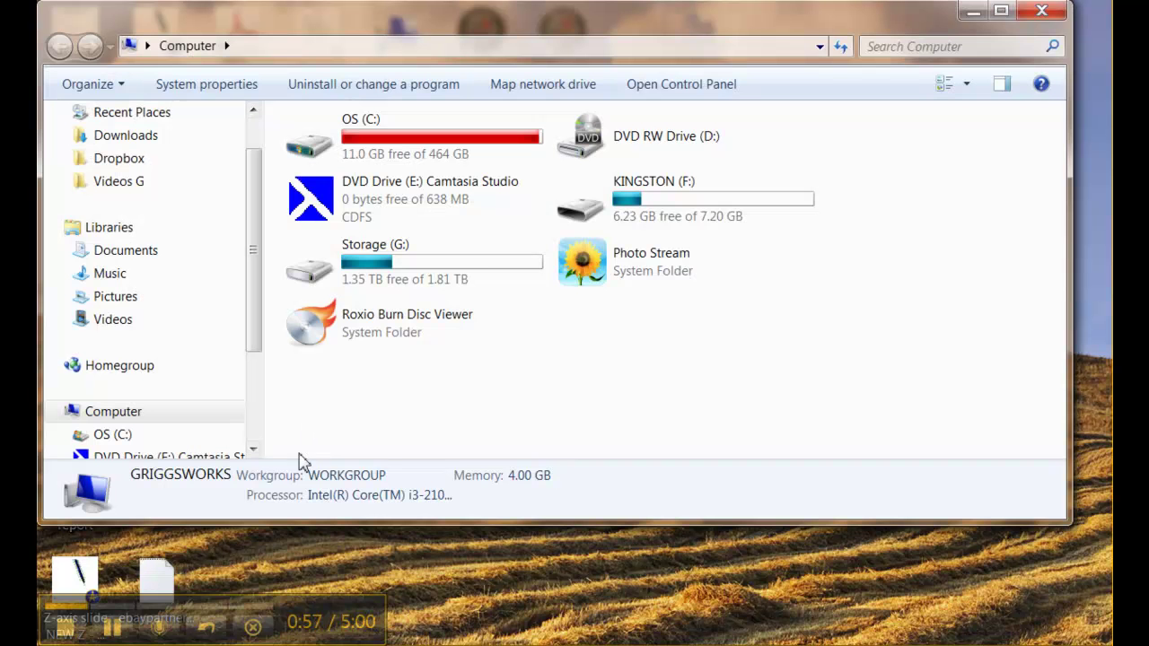
pyautogui.doubleClick(711, 201)
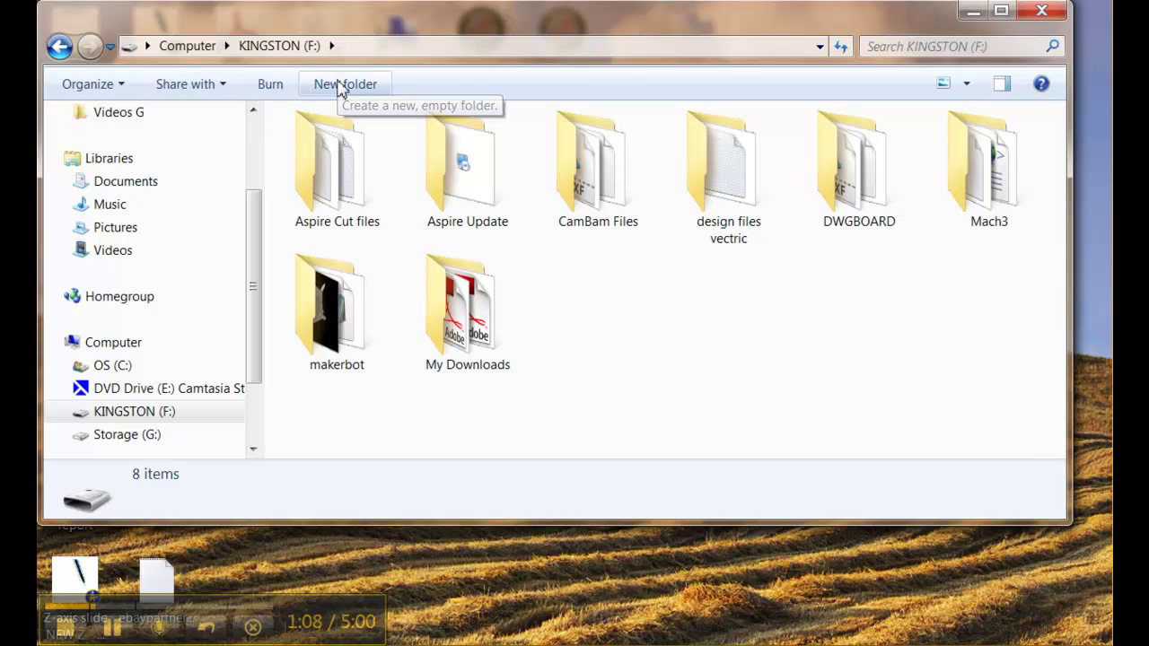
pyautogui.click(340, 86)
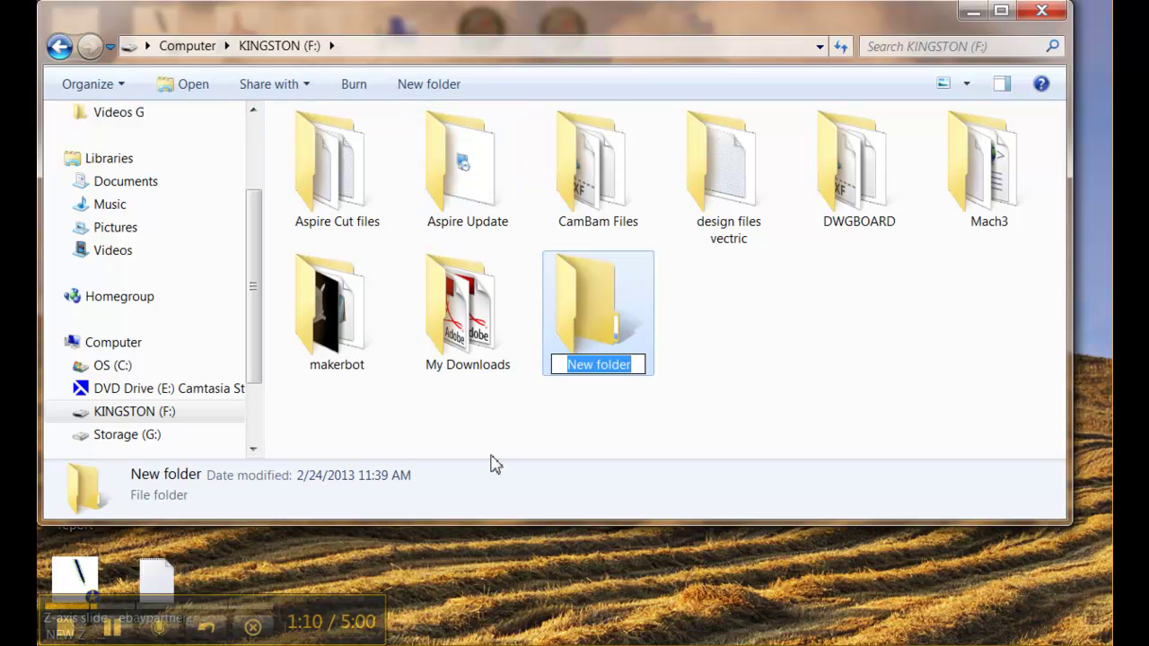
pyautogui.write('ma')
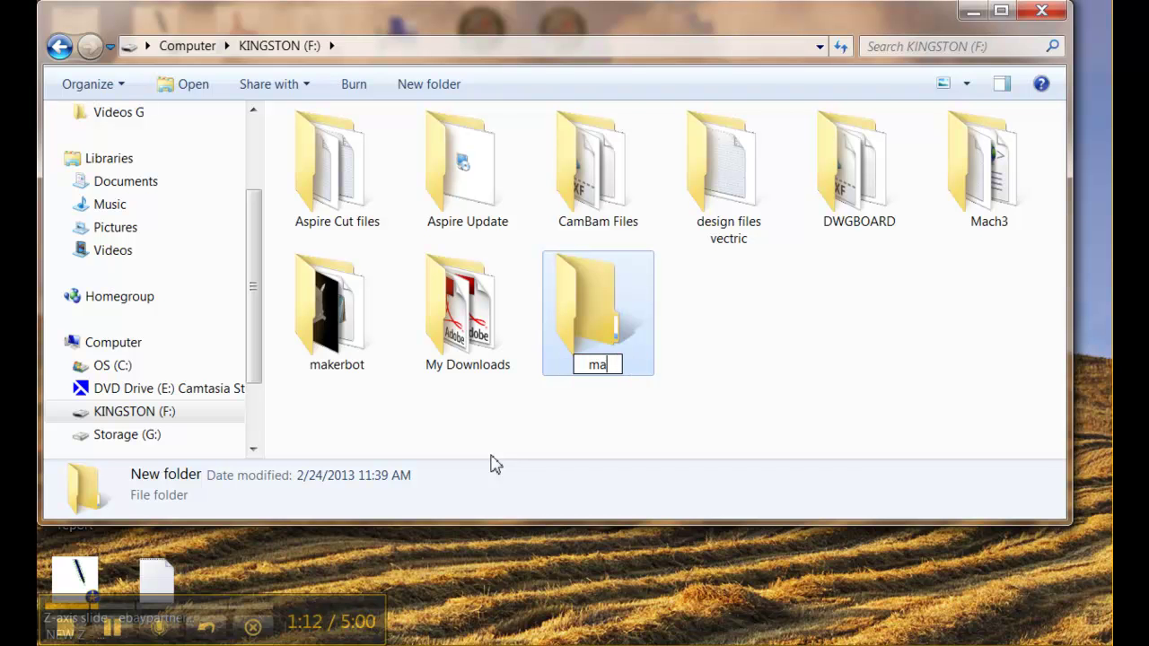
pyautogui.write('ch3 bac')
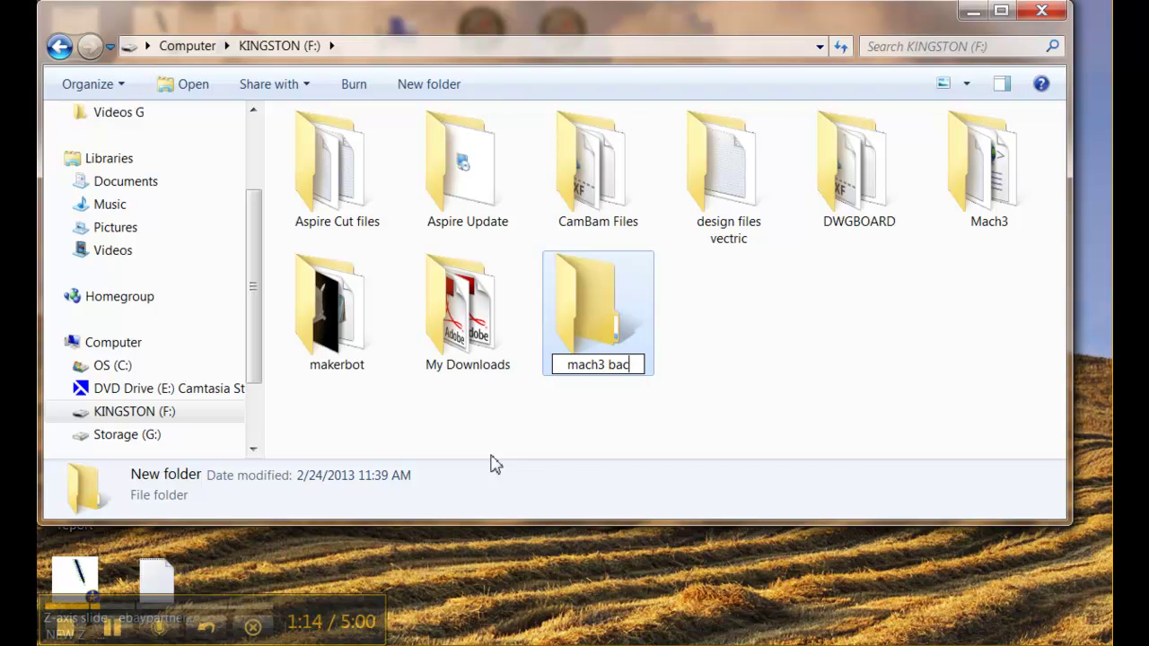
pyautogui.write('kup')
pyautogui.press('Return')
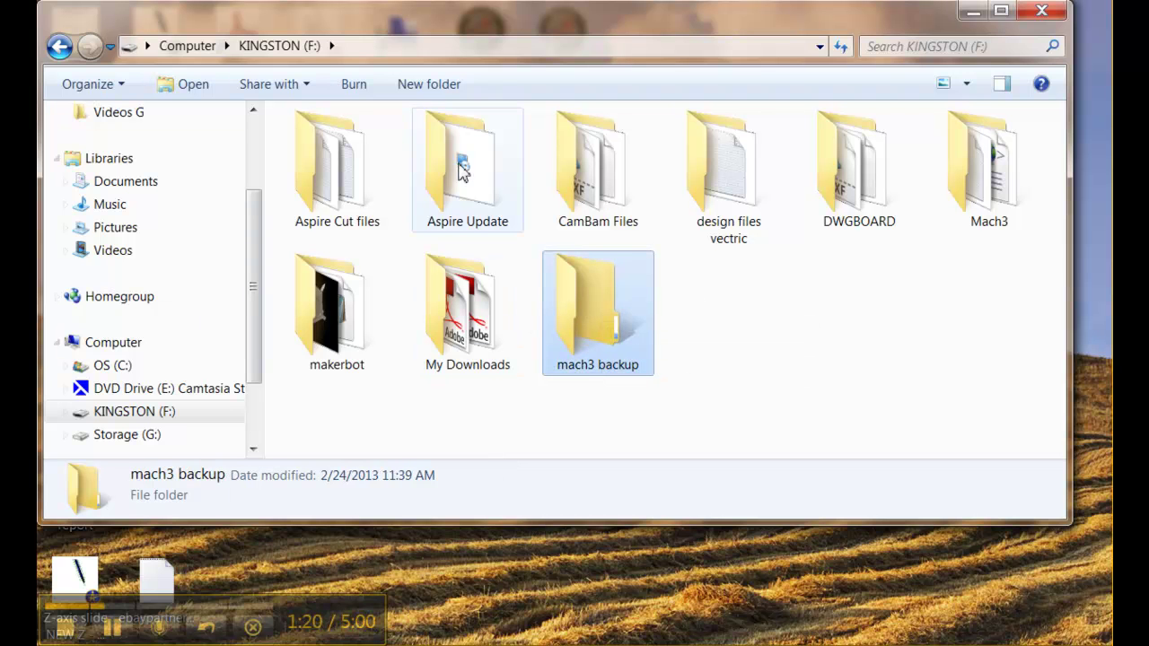
# Open the Mach3 folder on the OS (C:) drive at its XML documents and reposition the window to reveal the desktop shortcuts
pyautogui.click(59, 46)
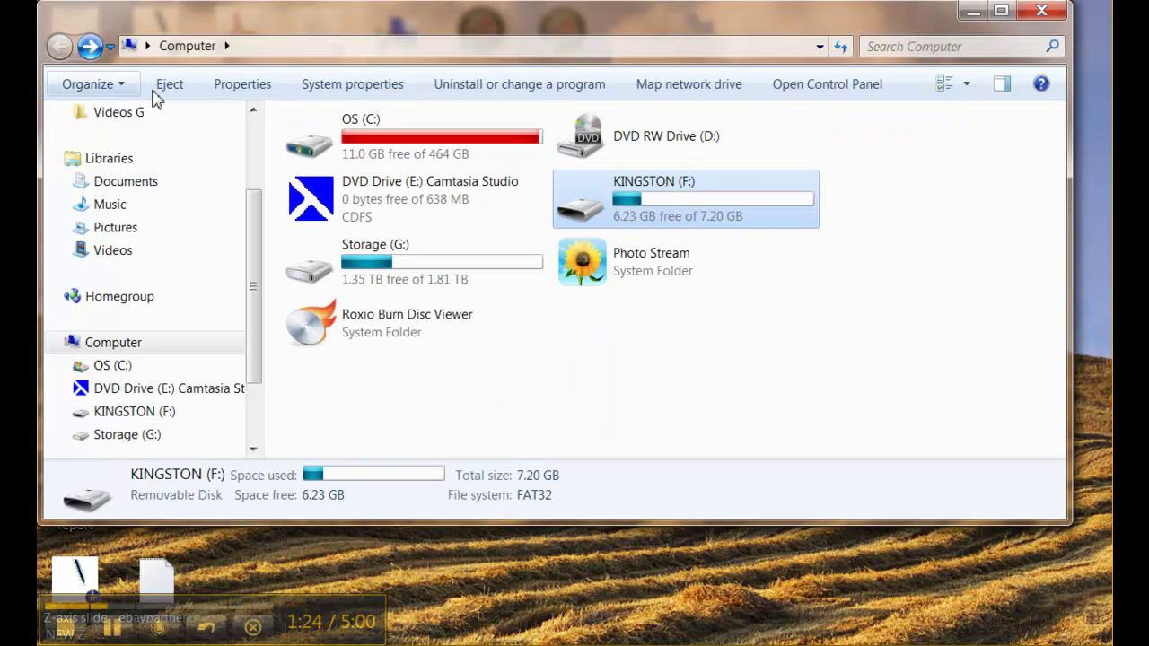
pyautogui.doubleClick(410, 155)
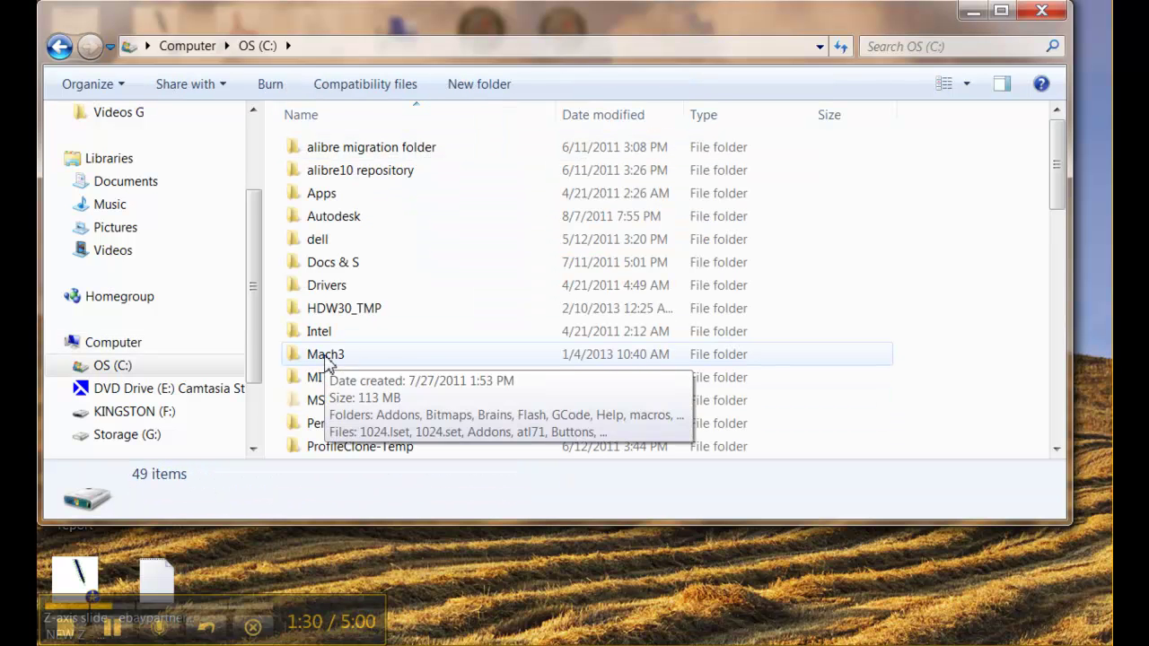
pyautogui.doubleClick(327, 363)
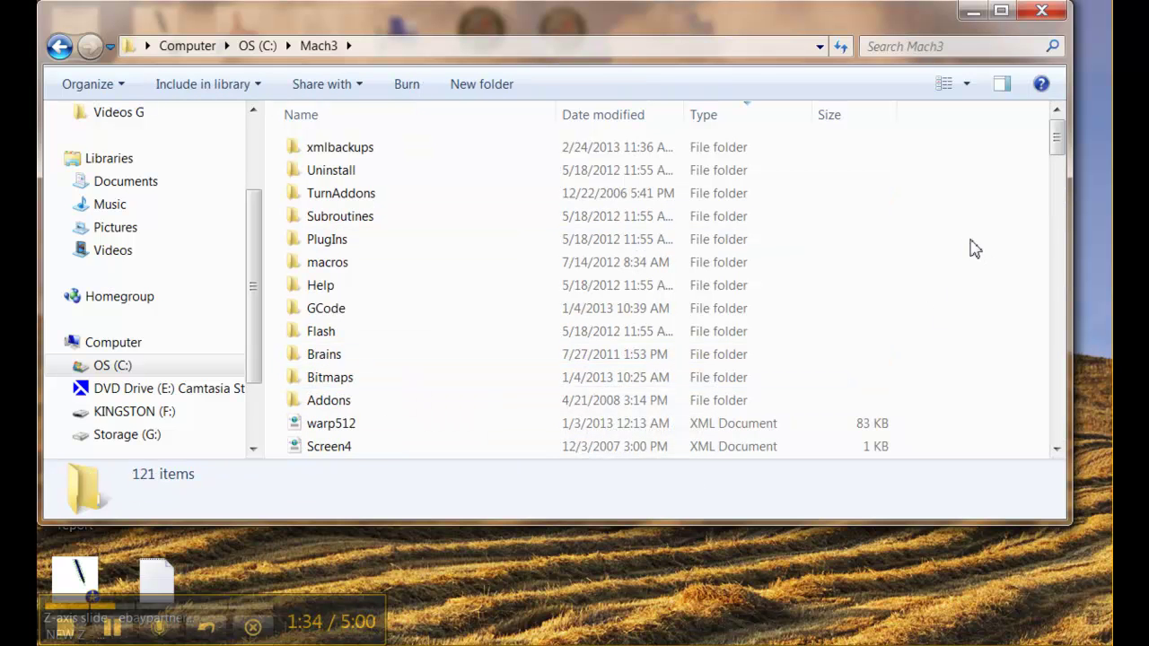
pyautogui.scroll(-3, 967, 217)
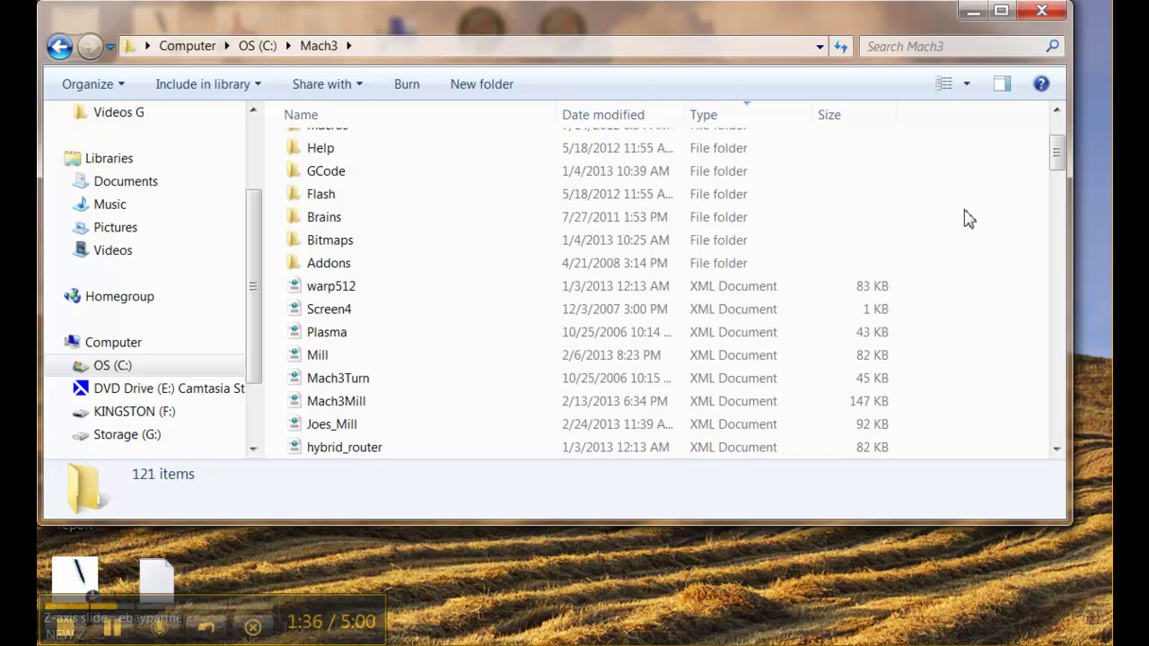
pyautogui.scroll(1, 794, 151)
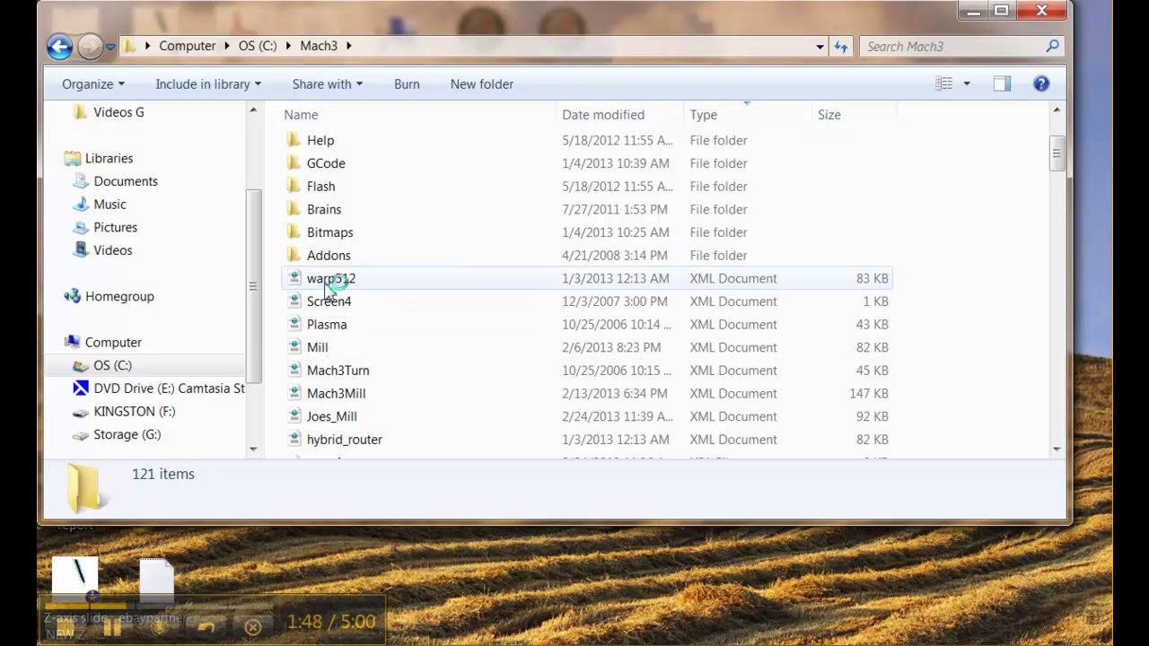
pyautogui.moveTo(579, 27); pyautogui.dragTo(590, 117)
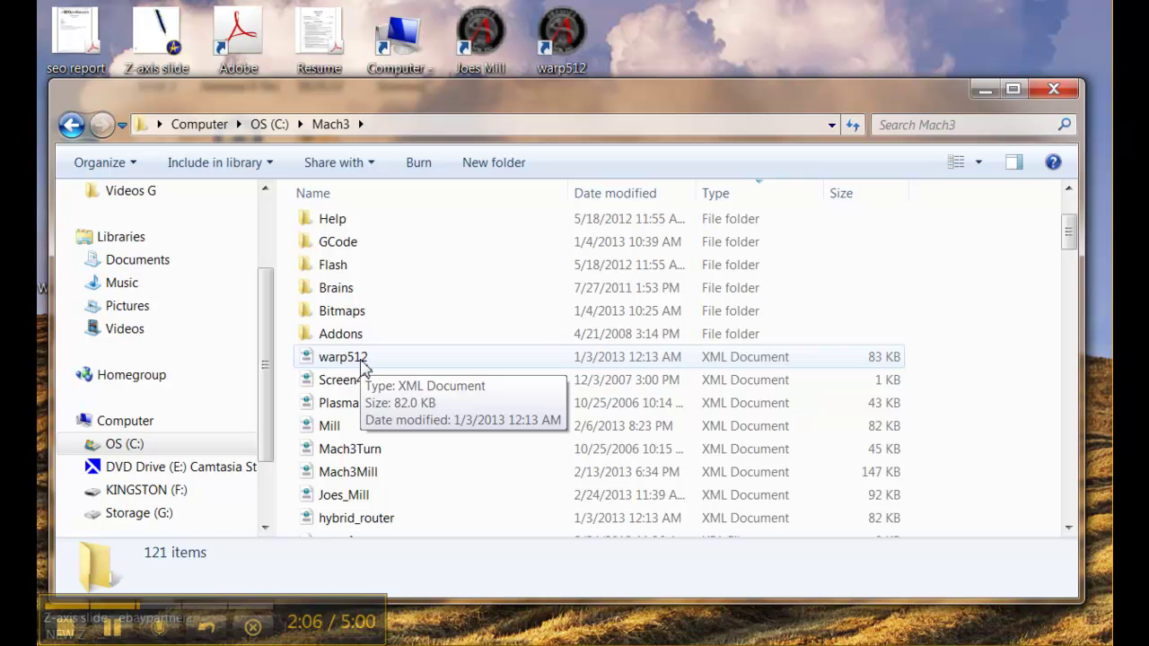
# Copy all the XML documents in the Mach3 folder, from warp512 through hybrid_router
pyautogui.click(364, 363)
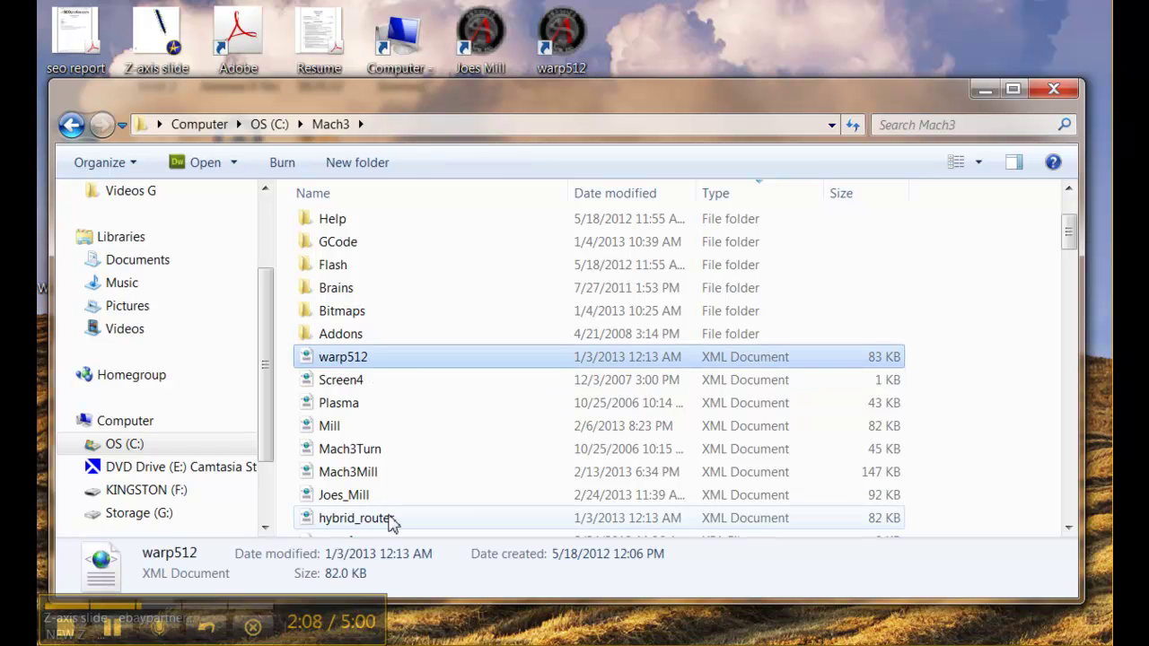
pyautogui.scroll(-1, 372, 512)
pyautogui.click(364, 435)
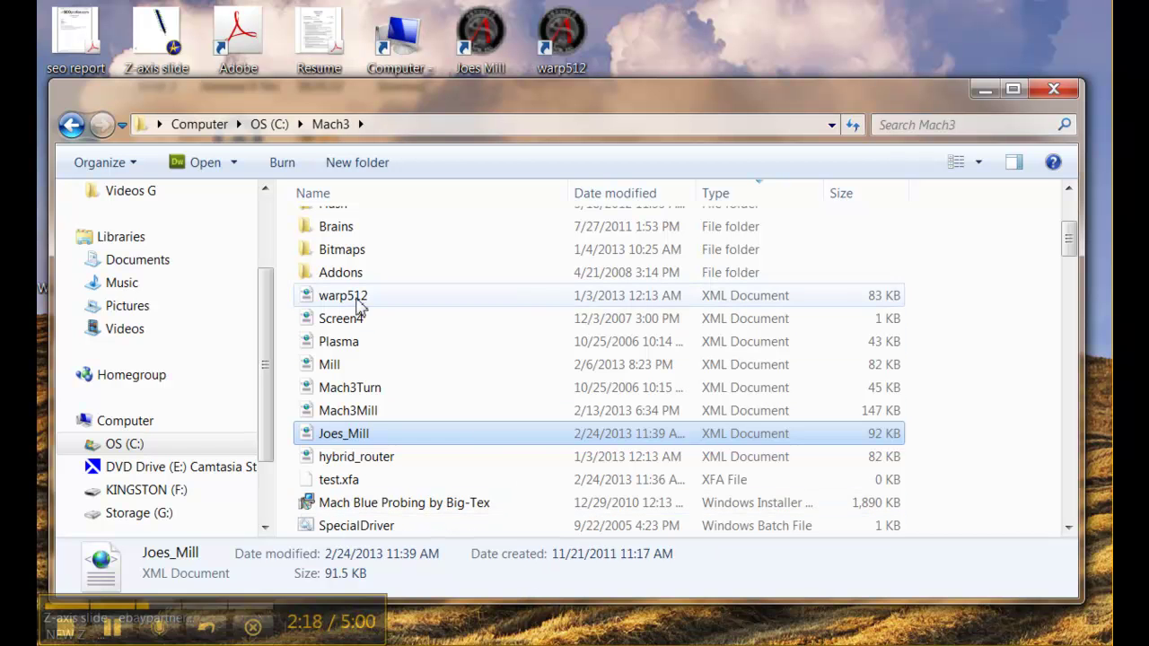
pyautogui.click(336, 295)
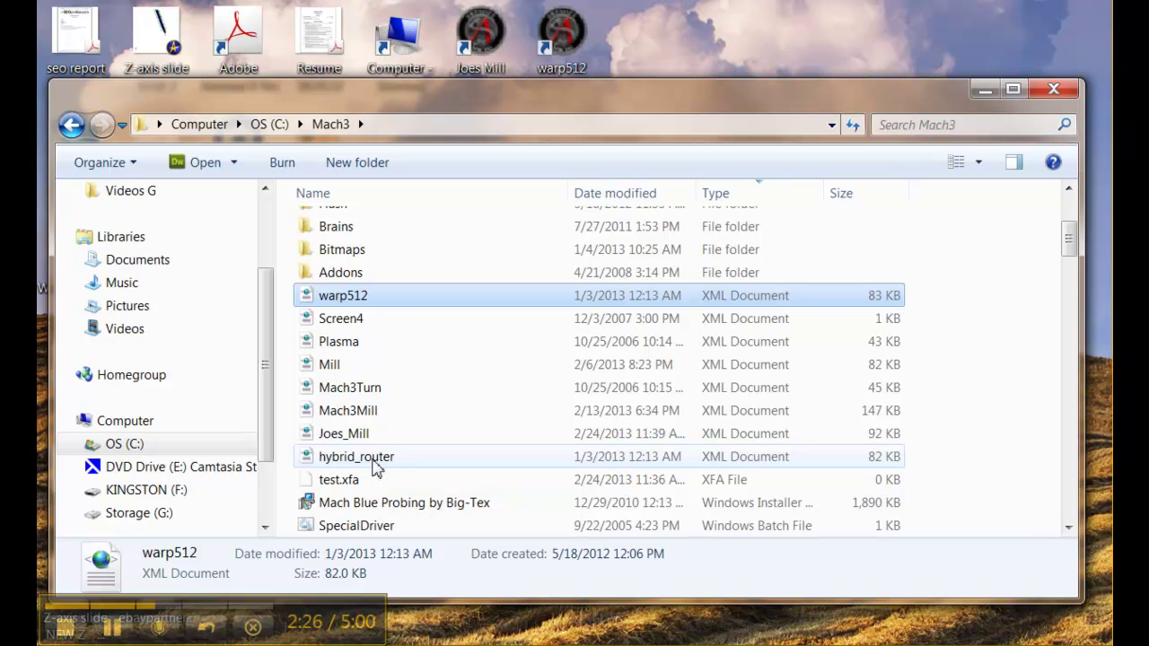
pyautogui.keyDown('shift'); pyautogui.click(376, 464); pyautogui.keyUp('shift')
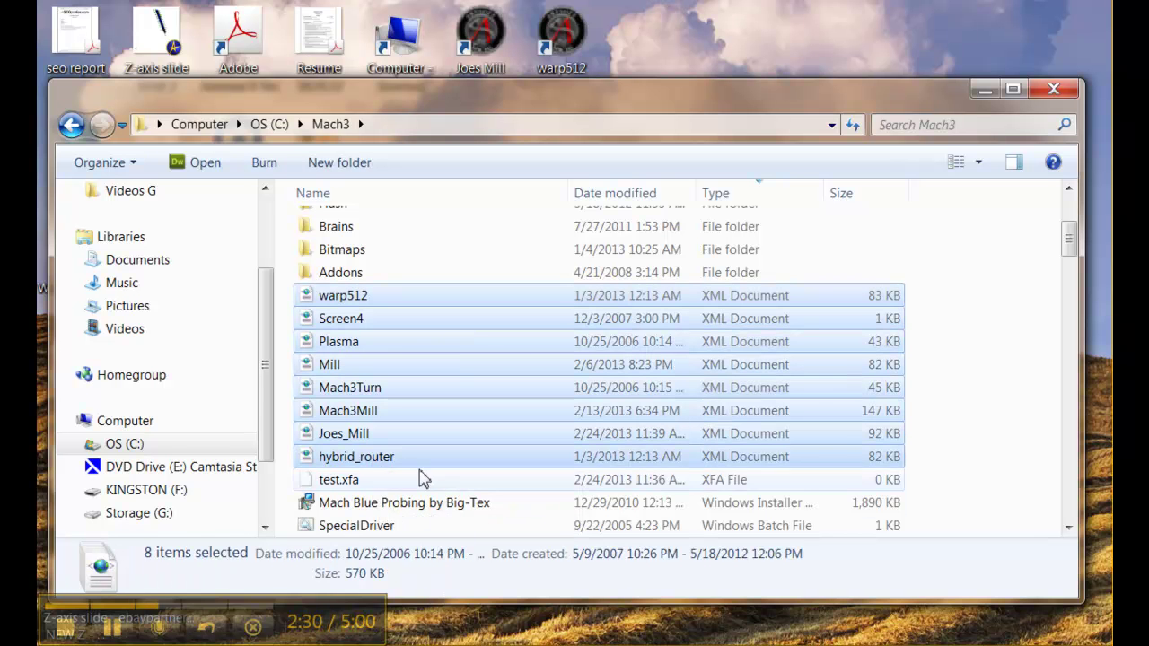
pyautogui.rightClick(435, 350)
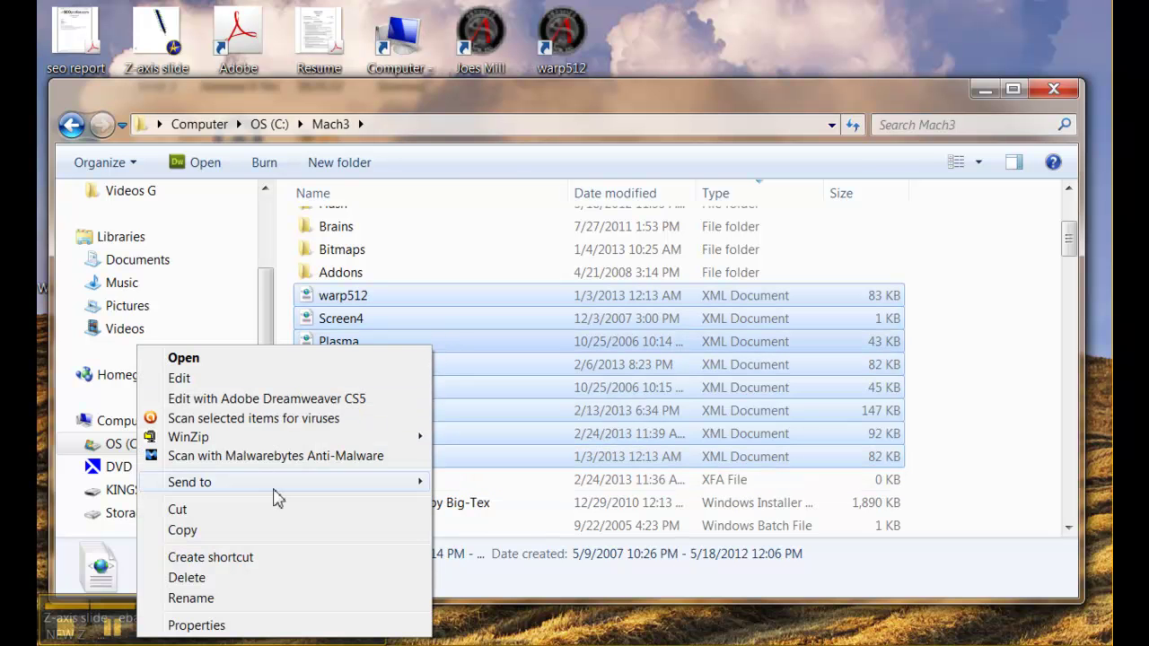
pyautogui.click(183, 531)
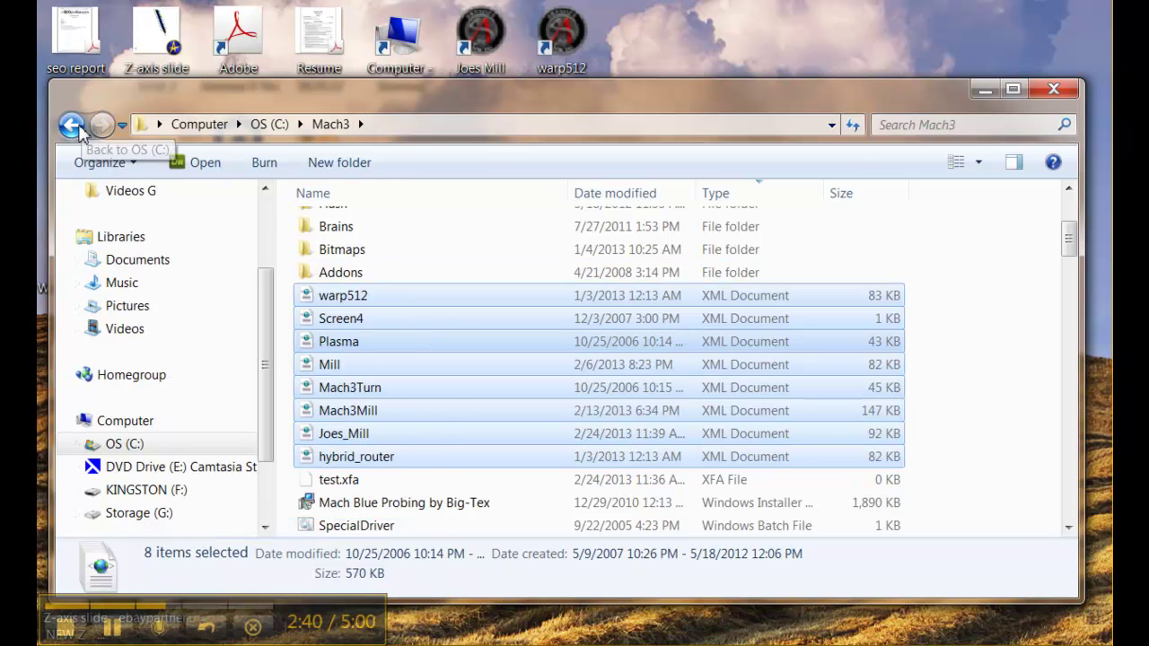
# Paste the copied XML documents into the mach3 backup folder on KINGSTON (F:) and clear the selection
pyautogui.click(74, 125)
pyautogui.click(76, 127)
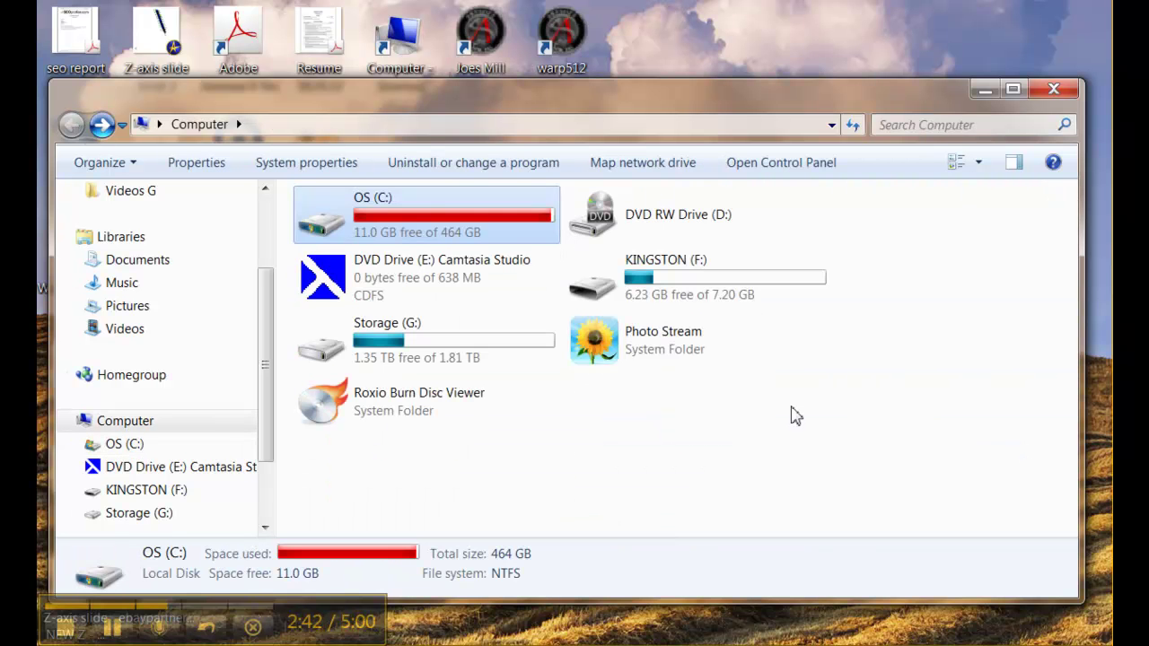
pyautogui.doubleClick(739, 301)
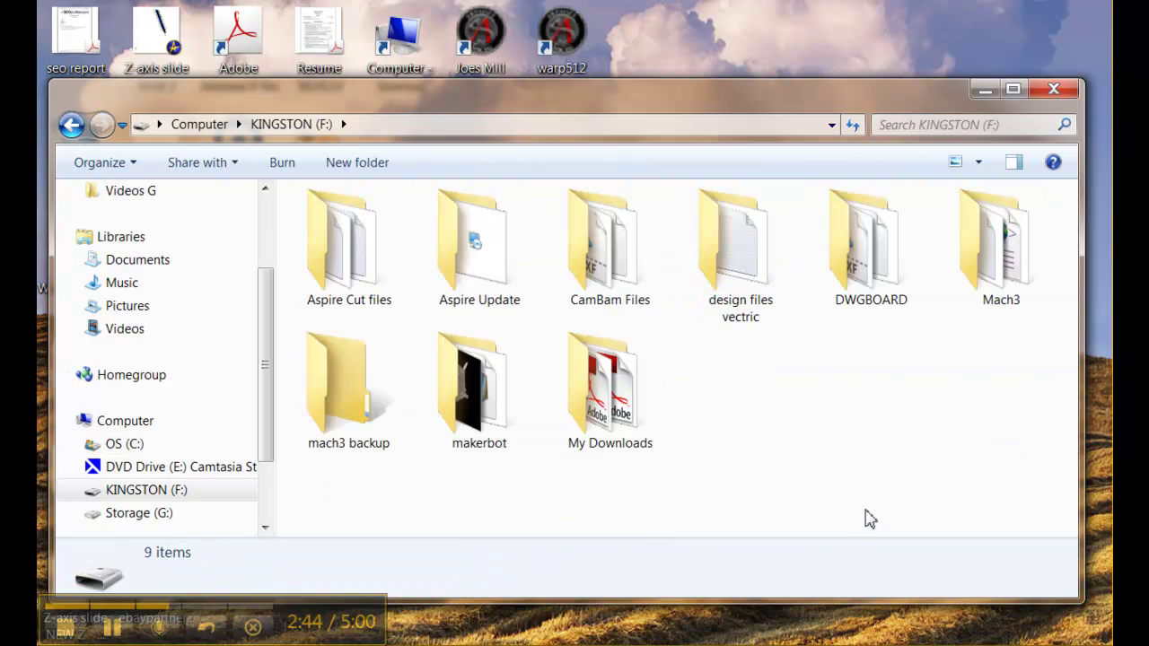
pyautogui.doubleClick(344, 411)
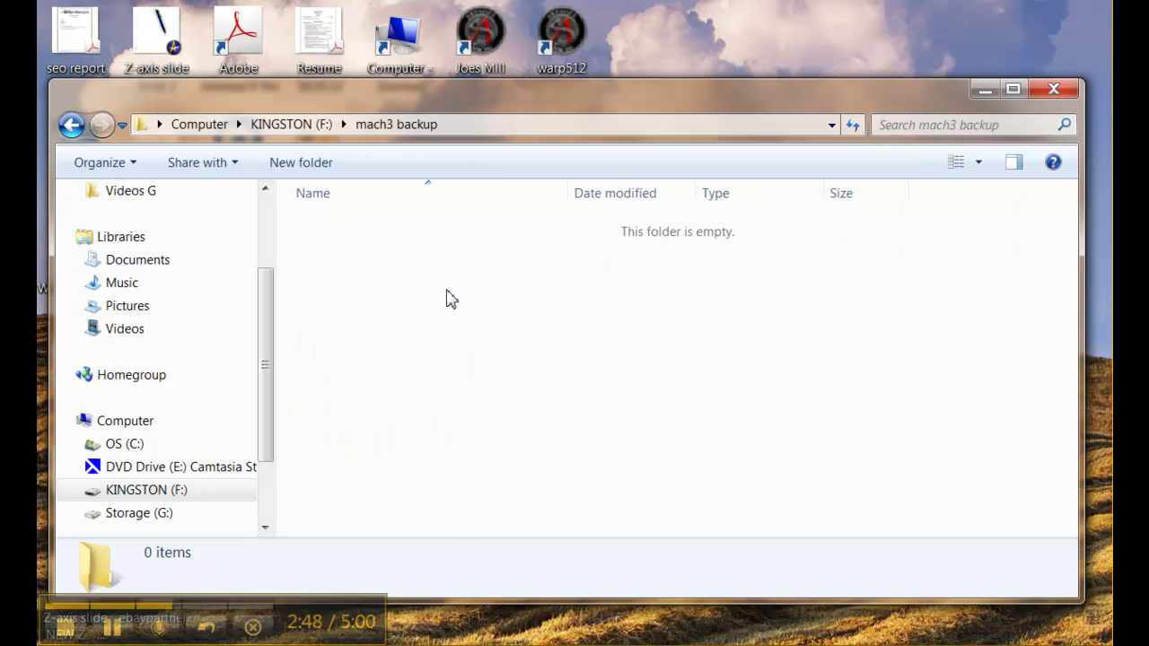
pyautogui.rightClick(176, 291)
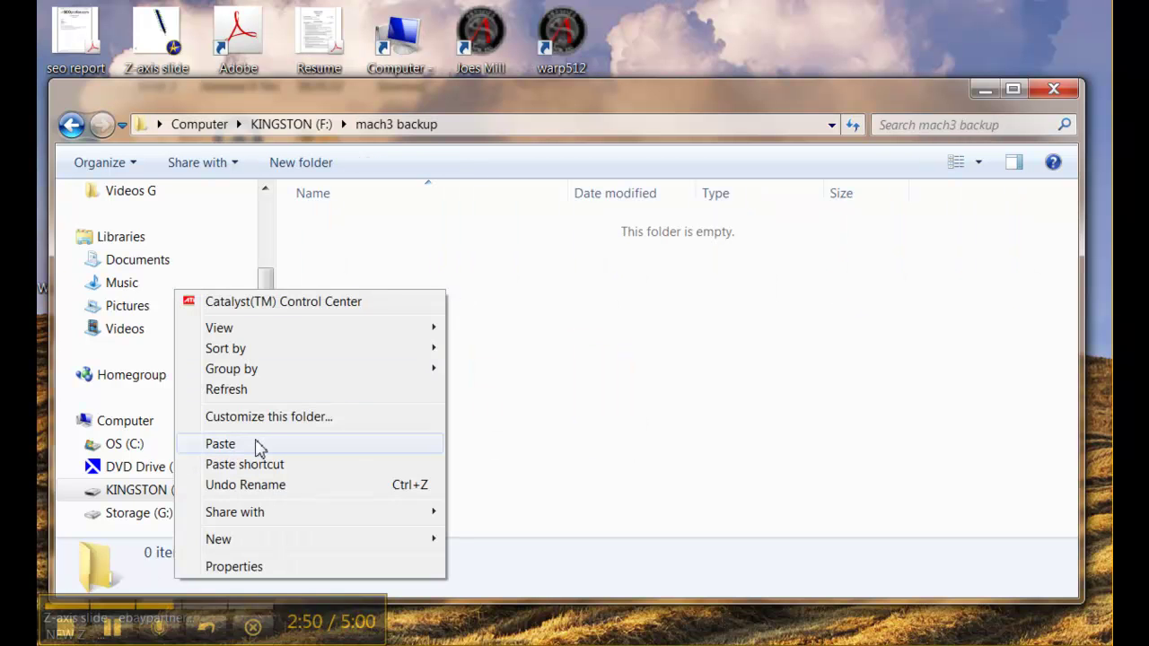
pyautogui.click(221, 444)
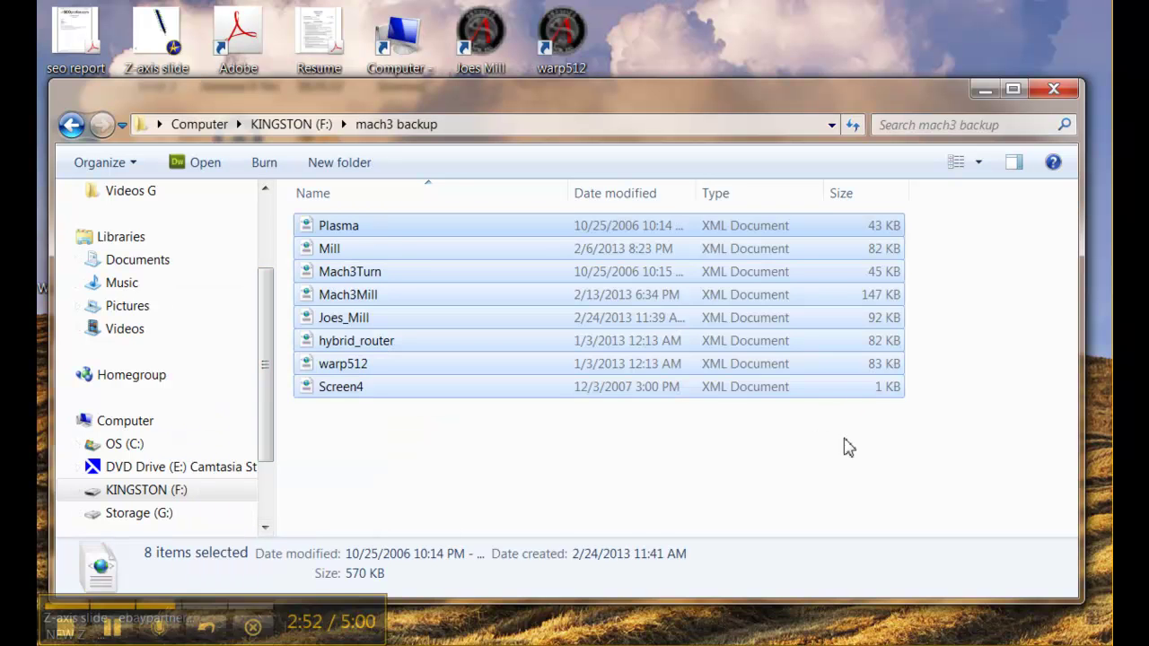
pyautogui.click(952, 464)
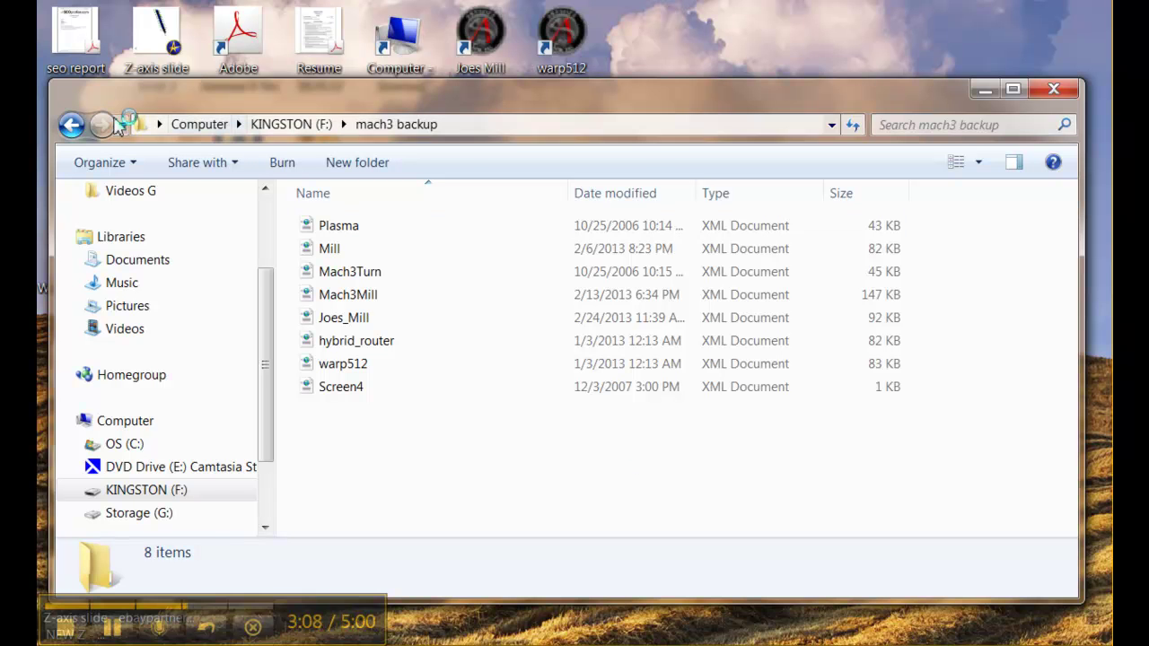
# Return to the Mach3 folder on the OS (C:) drive
pyautogui.click(72, 125)
pyautogui.click(72, 125)
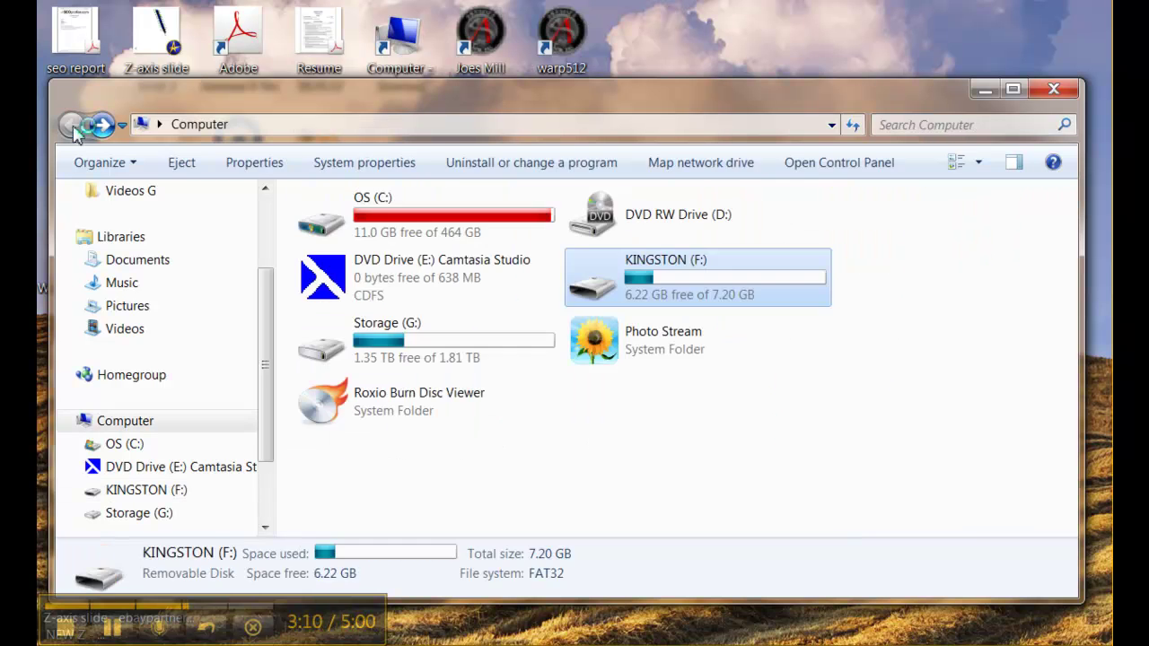
pyautogui.doubleClick(456, 220)
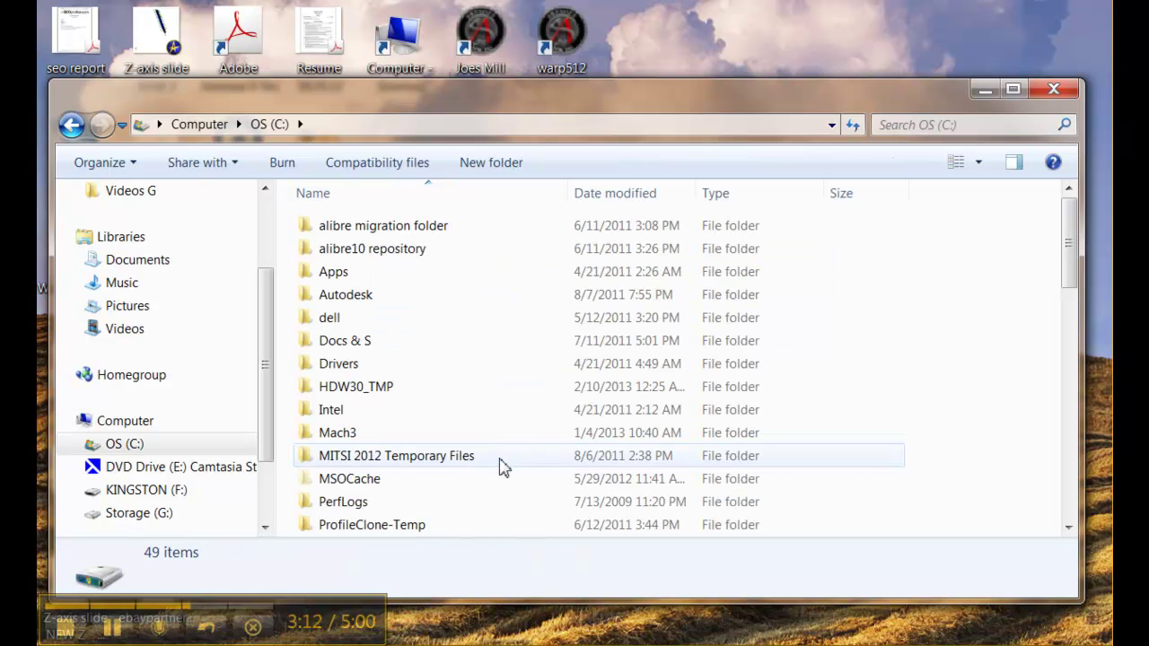
pyautogui.doubleClick(355, 434)
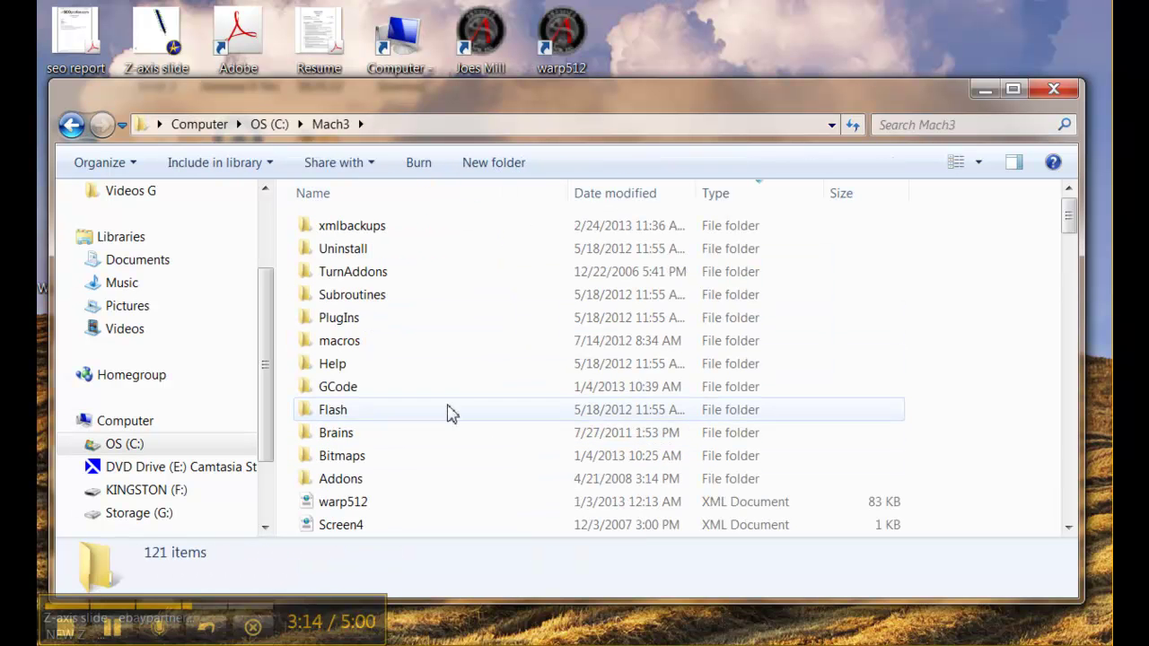
# Sort the Mach3 folder by file type in ascending order and locate the XML documents at the end of the list
pyautogui.scroll(-1, 468, 368)
pyautogui.scroll(1, 469, 368)
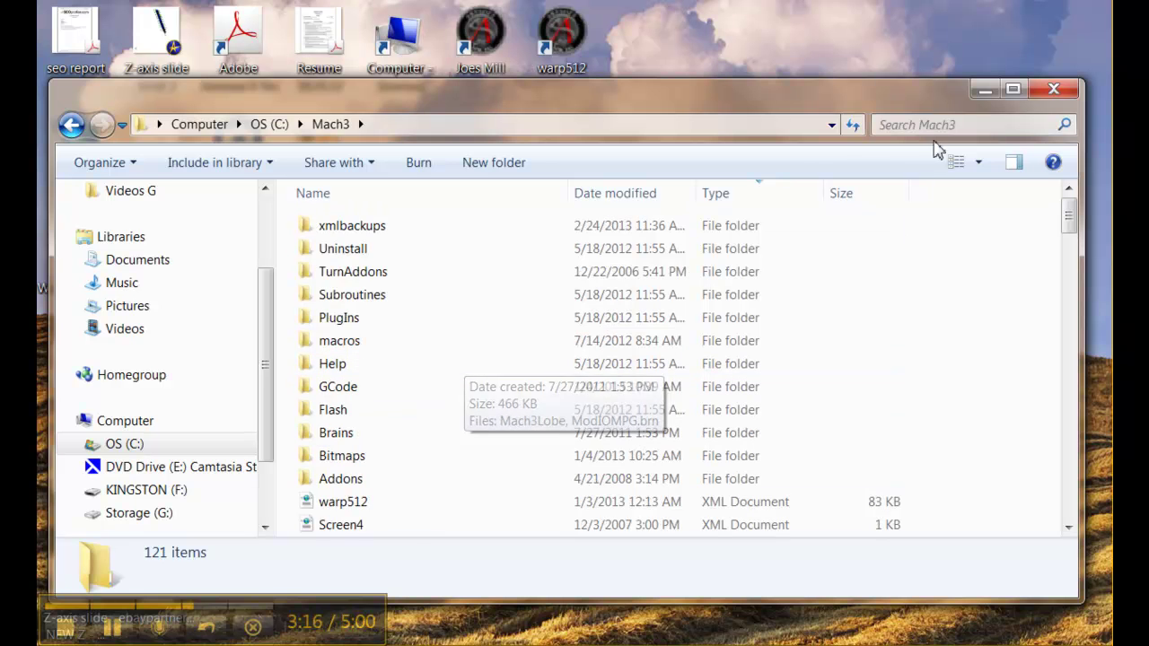
pyautogui.click(751, 194)
pyautogui.scroll(-10, 773, 269)
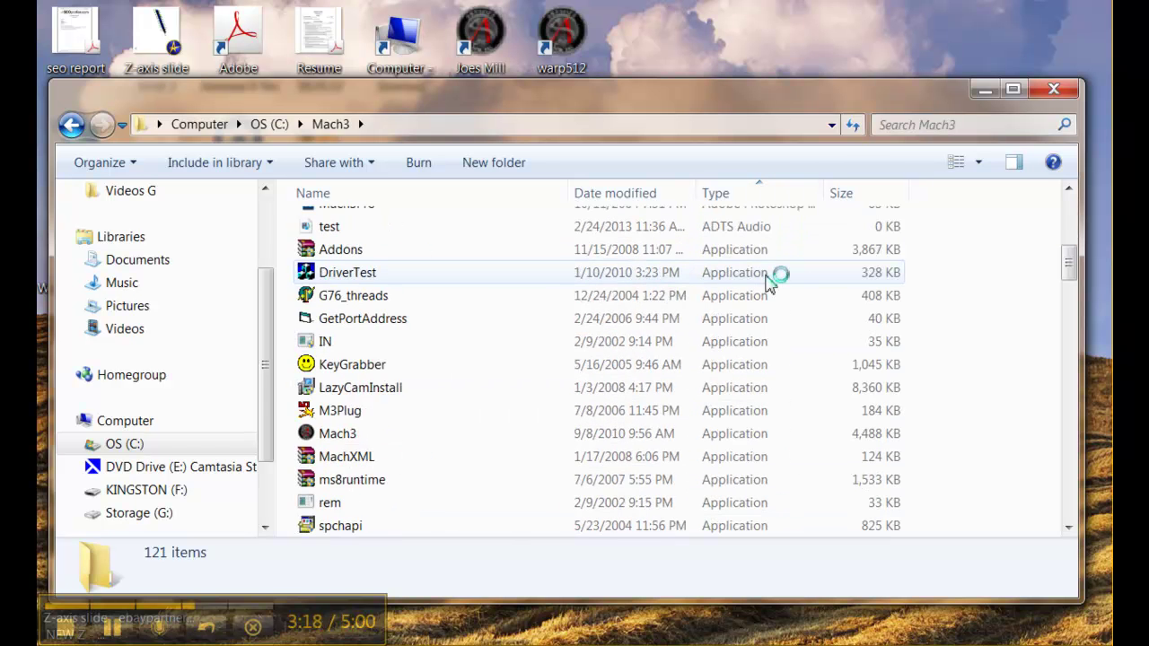
pyautogui.scroll(3, 725, 313)
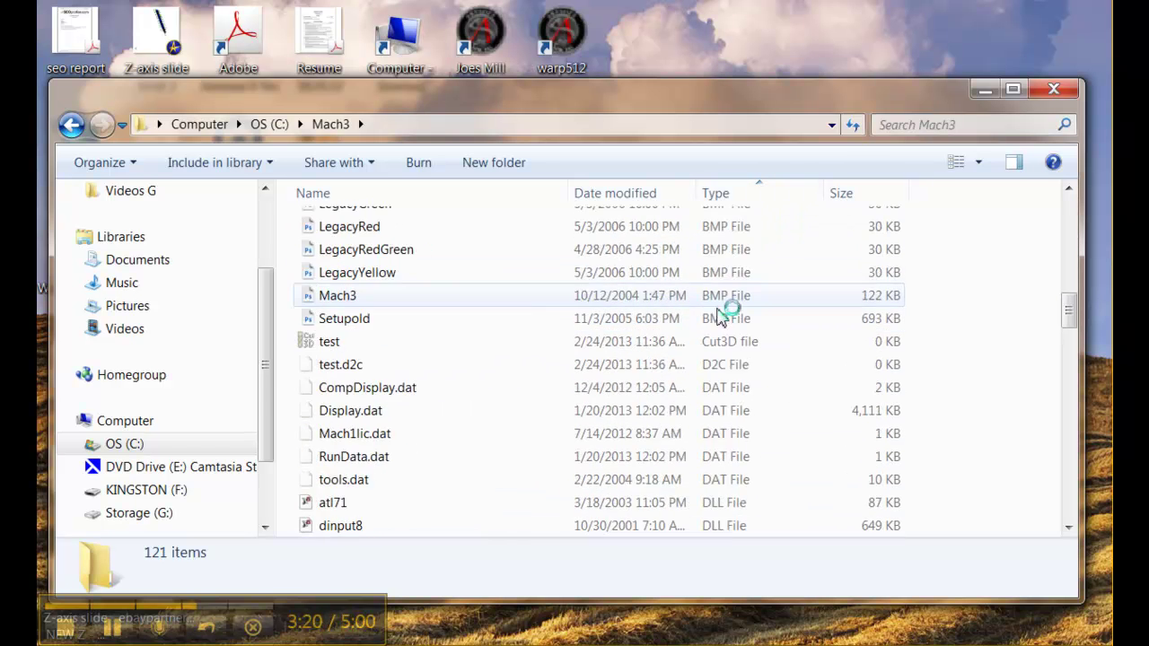
pyautogui.scroll(-12, 722, 314)
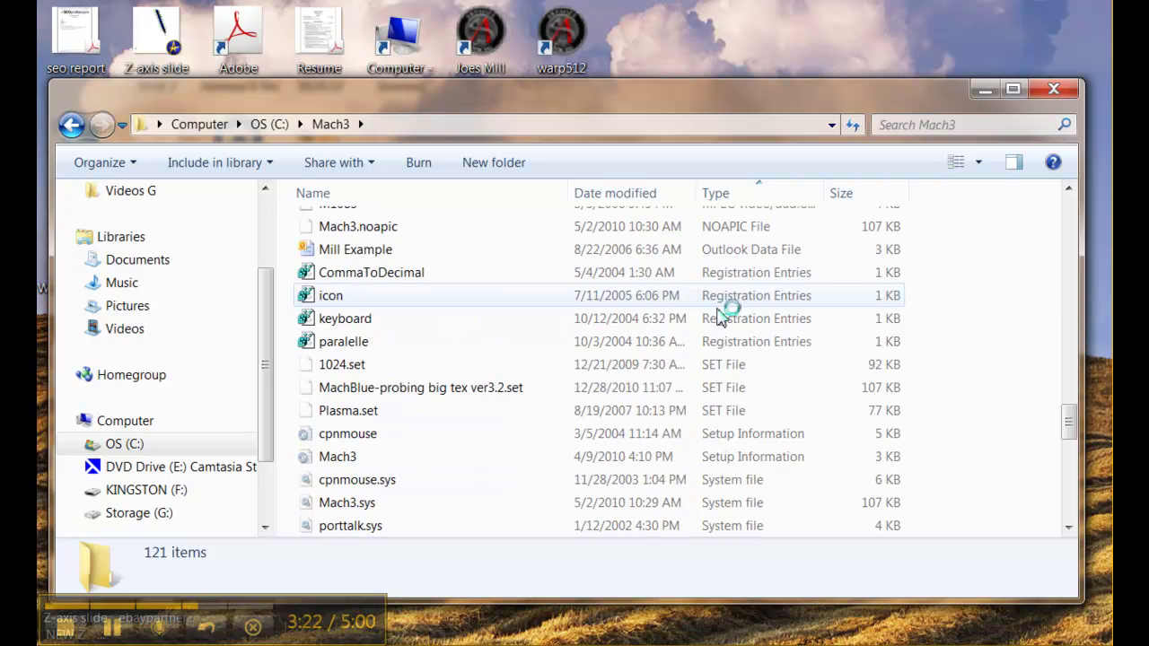
pyautogui.scroll(-10, 718, 310)
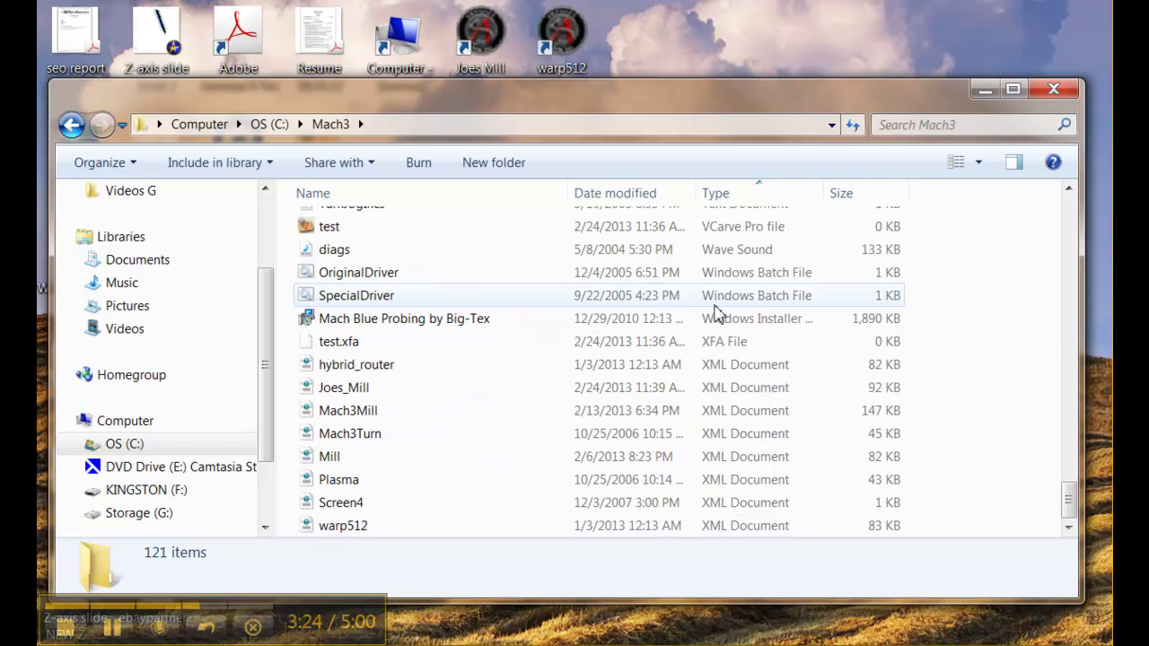
# Locate the license file Mach1lic.dat among the DAT files in the Mach3 folder and copy it
pyautogui.scroll(5, 569, 431)
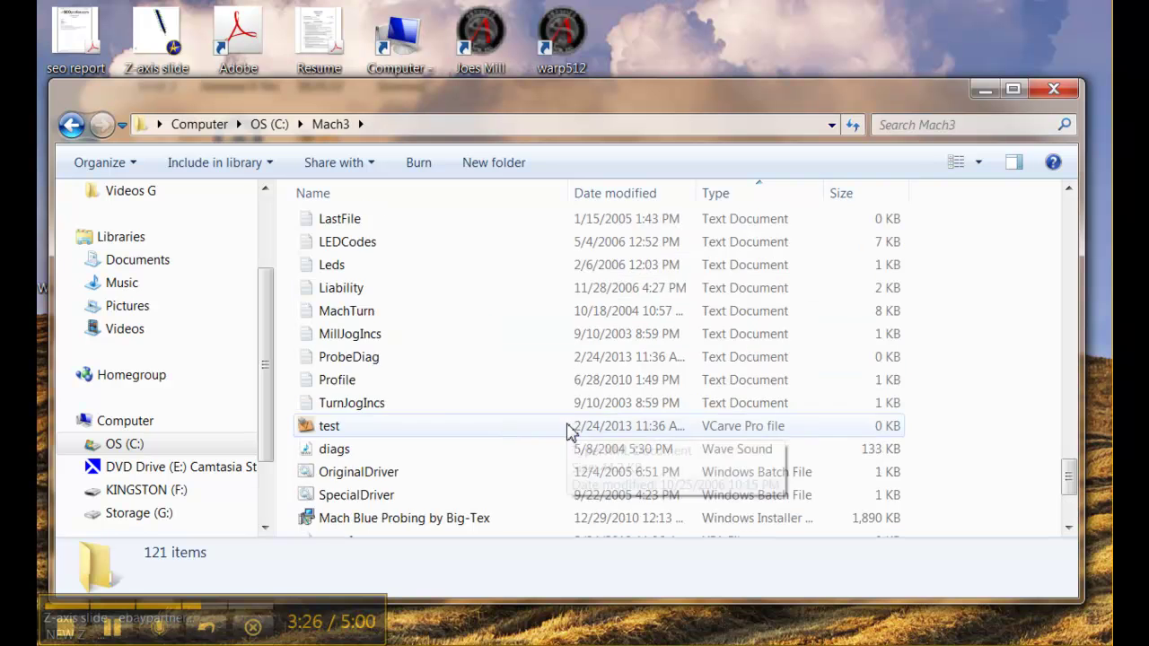
pyautogui.scroll(3, 529, 447)
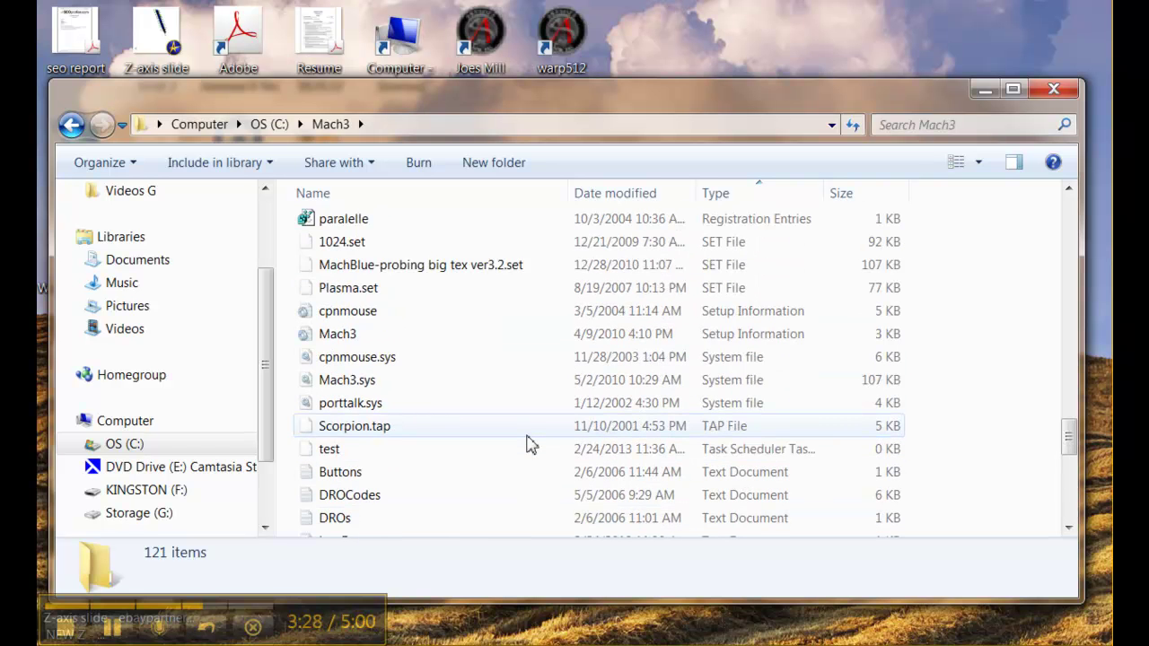
pyautogui.scroll(3, 529, 447)
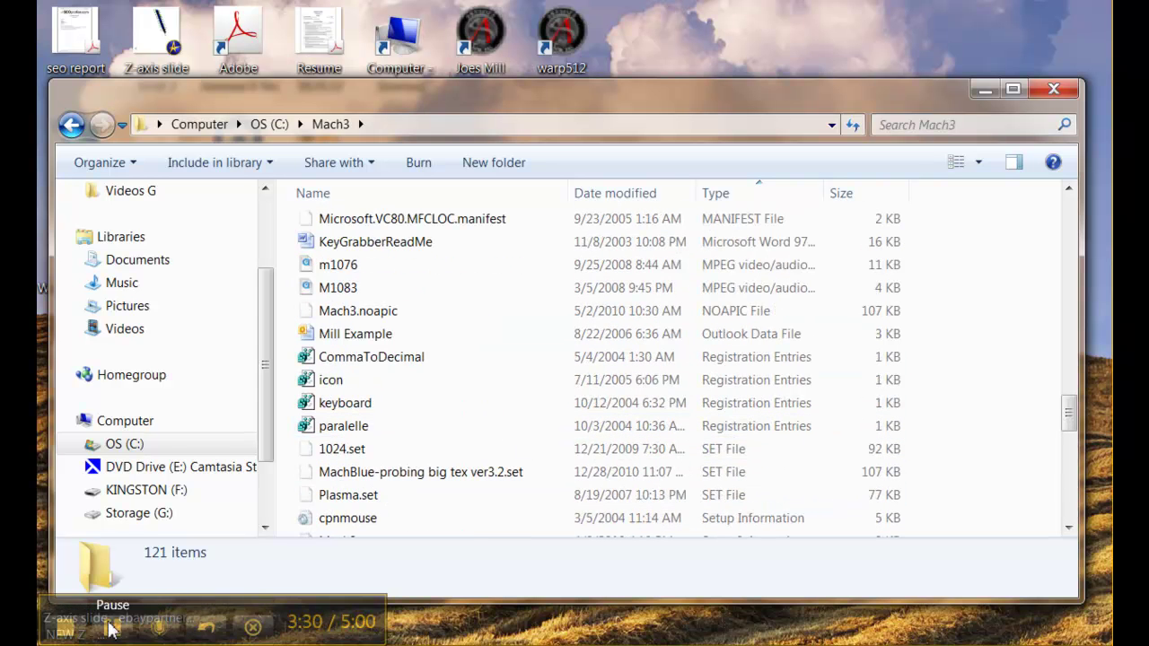
pyautogui.click(505, 380)
pyautogui.scroll(5, 505, 380)
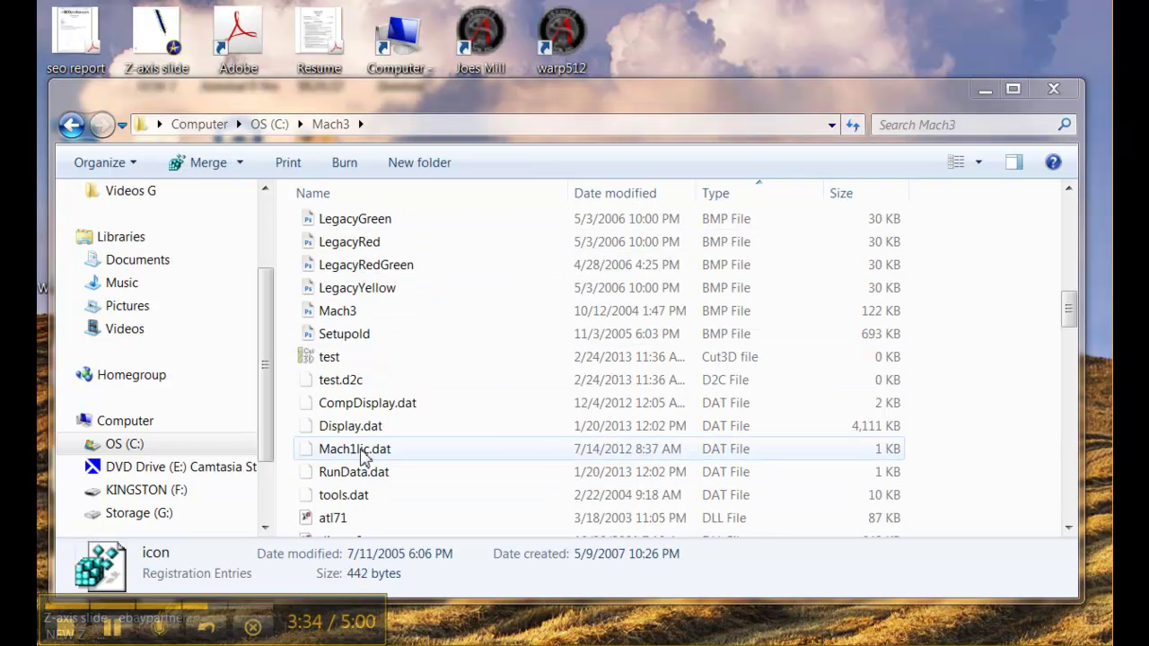
pyautogui.click(364, 453)
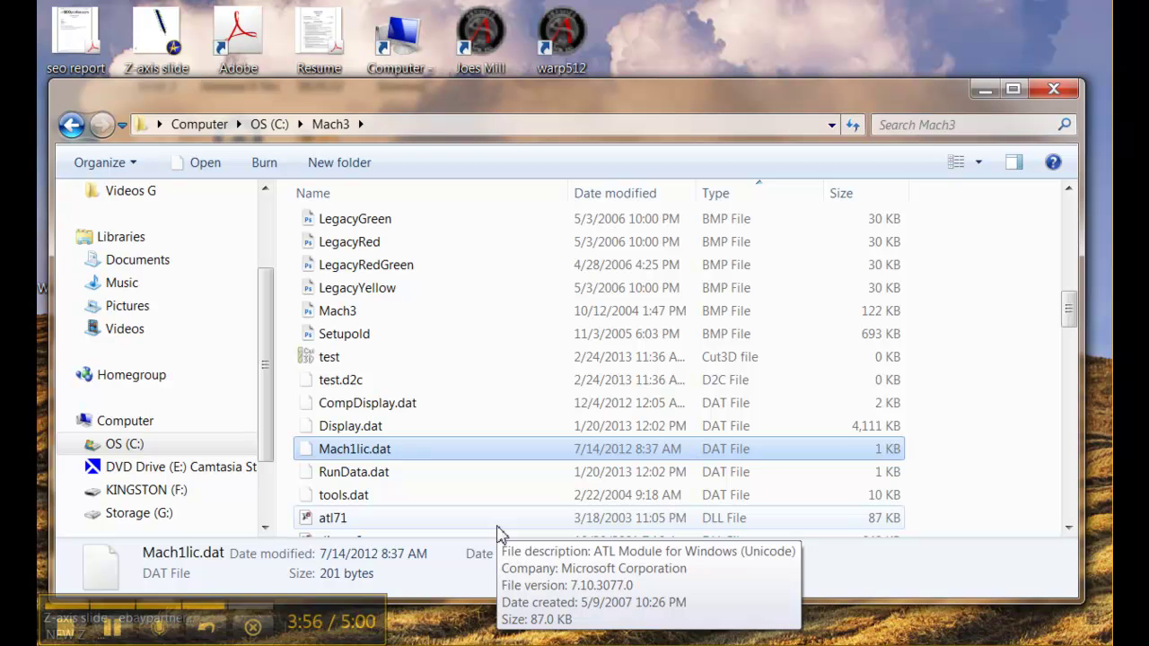
pyautogui.rightClick(422, 456)
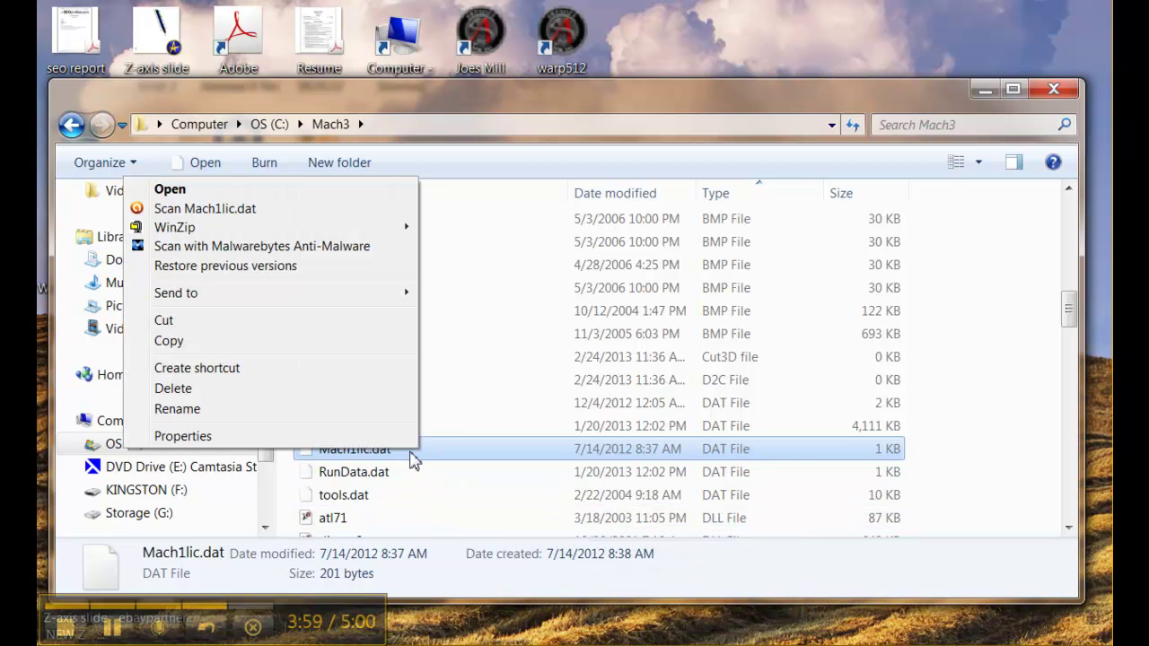
pyautogui.click(195, 344)
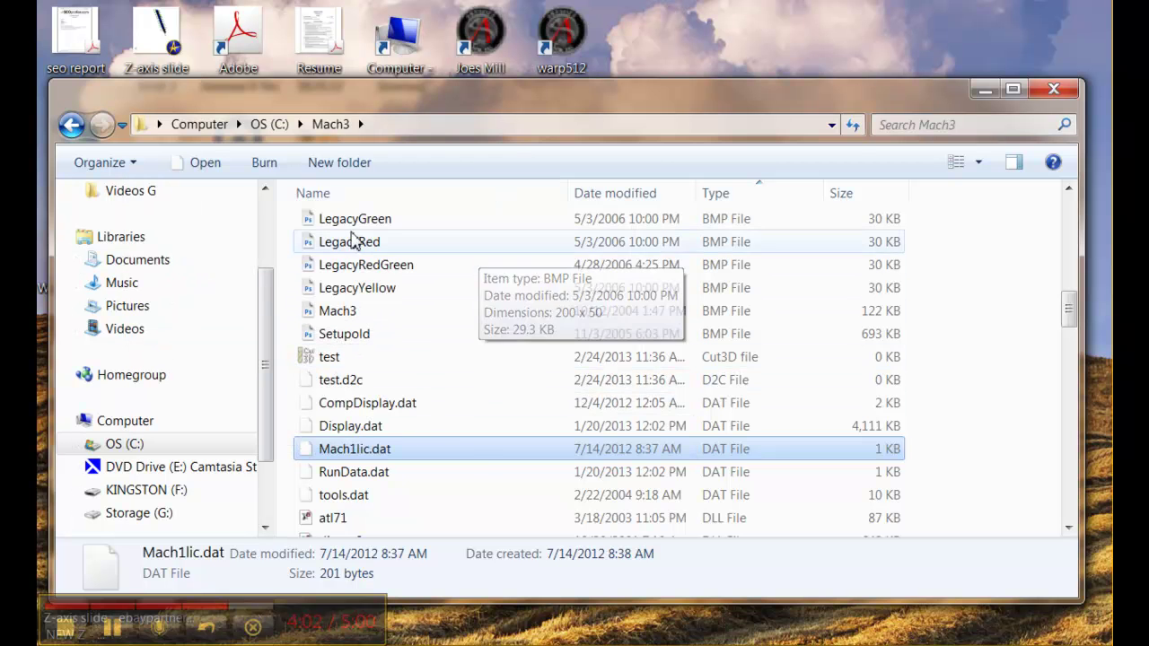
# Paste the copied Mach1lic.dat into the mach3 backup folder on KINGSTON (F:), then go back to the drive's top level
pyautogui.click(73, 126)
pyautogui.click(73, 126)
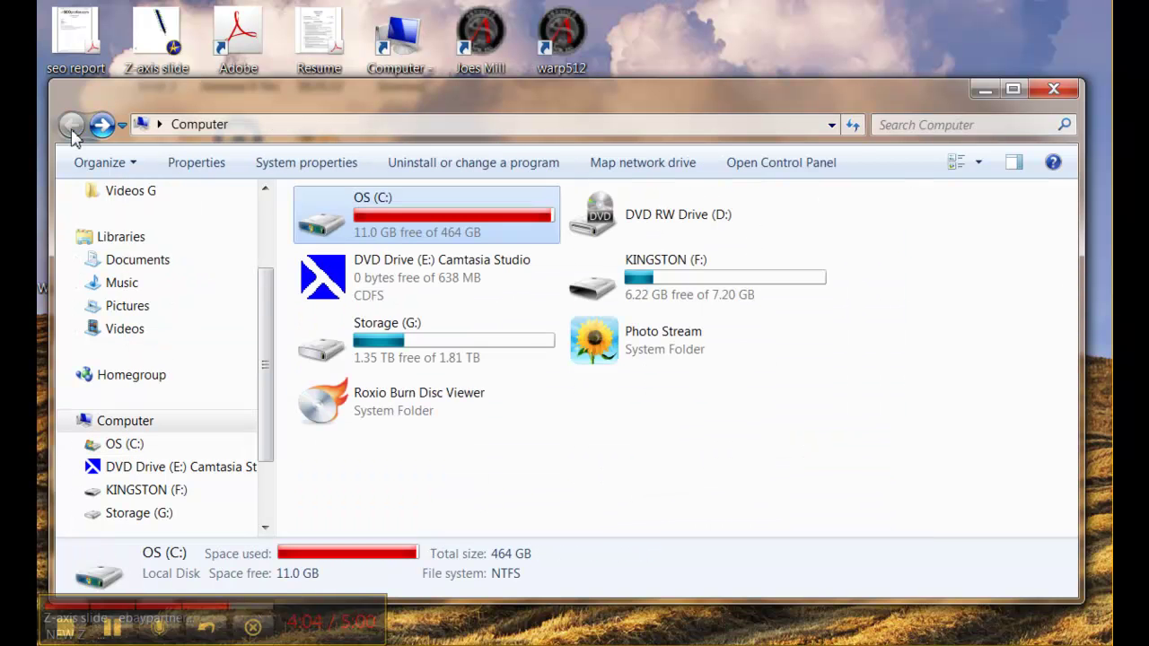
pyautogui.doubleClick(665, 301)
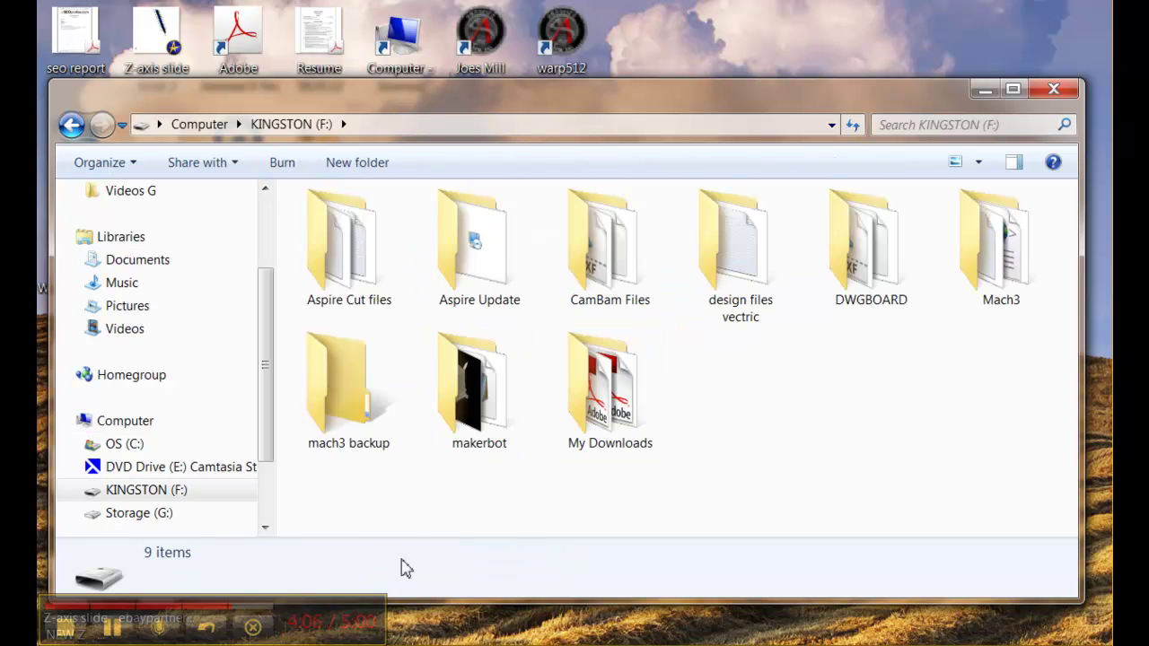
pyautogui.doubleClick(352, 400)
pyautogui.rightClick(391, 439)
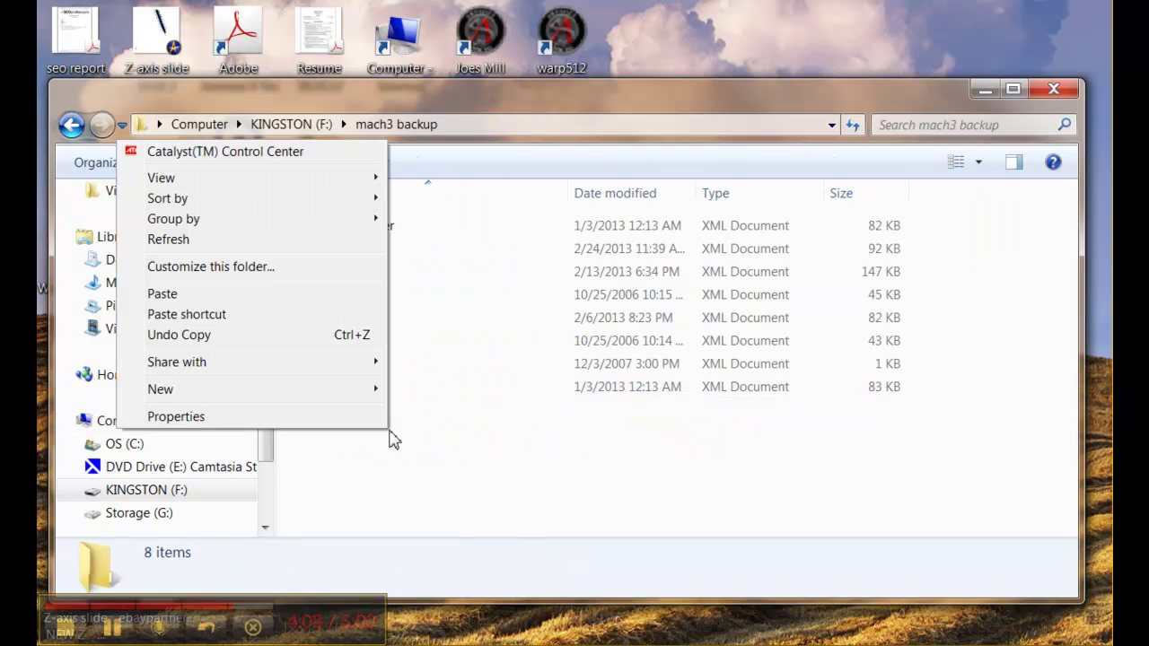
pyautogui.click(163, 294)
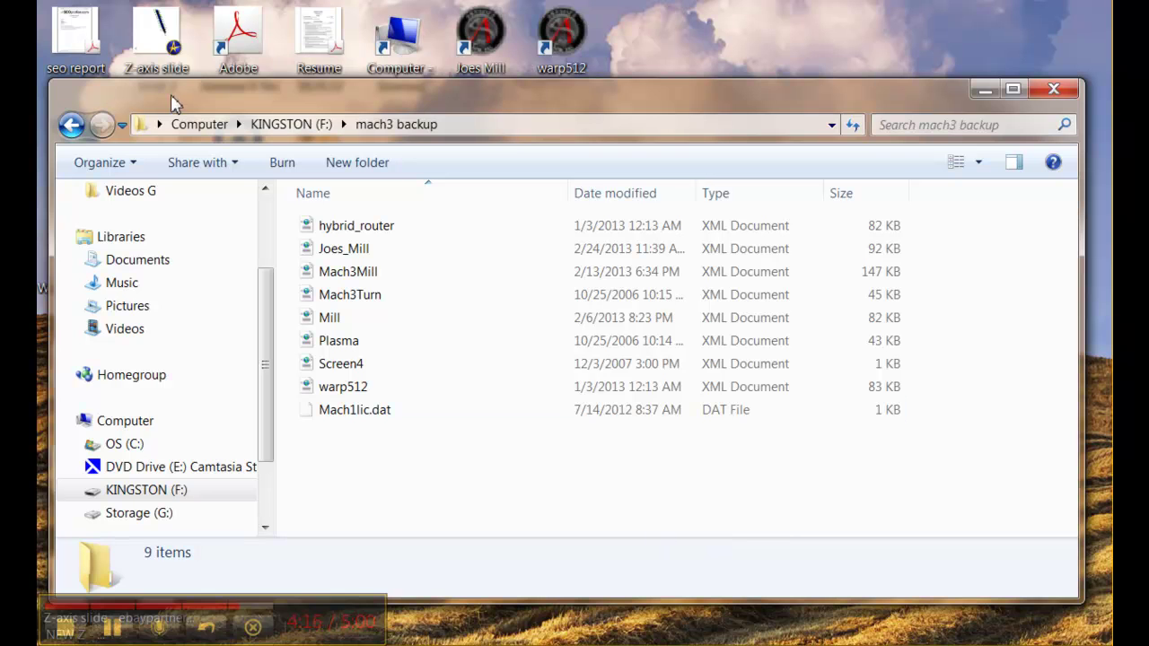
pyautogui.click(71, 127)
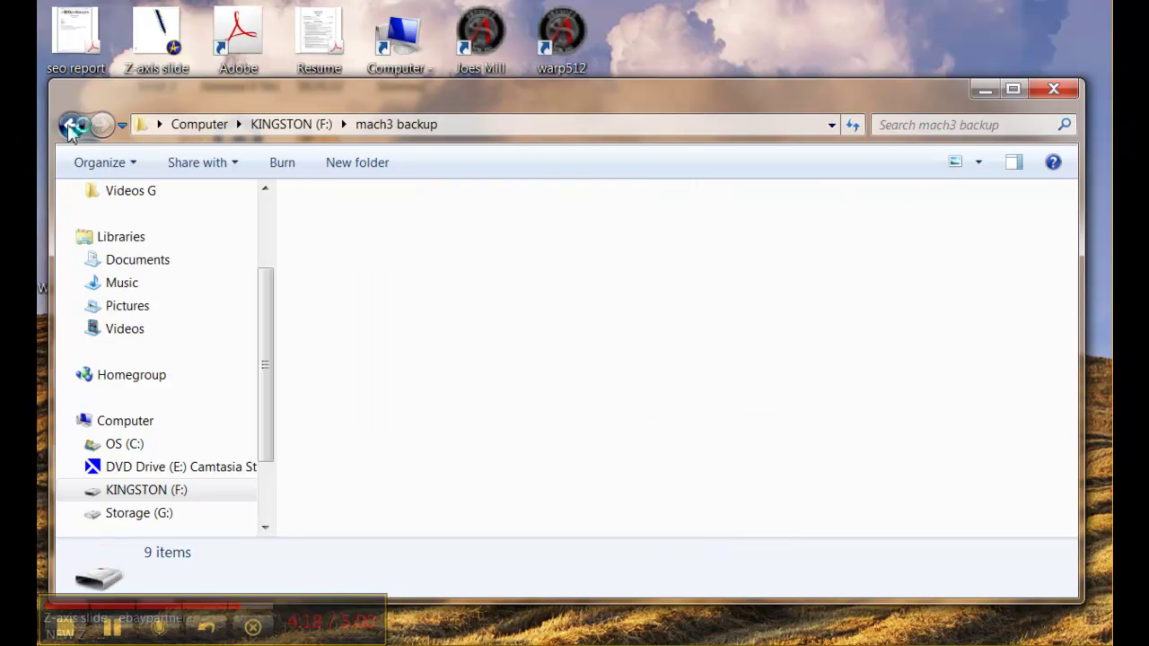